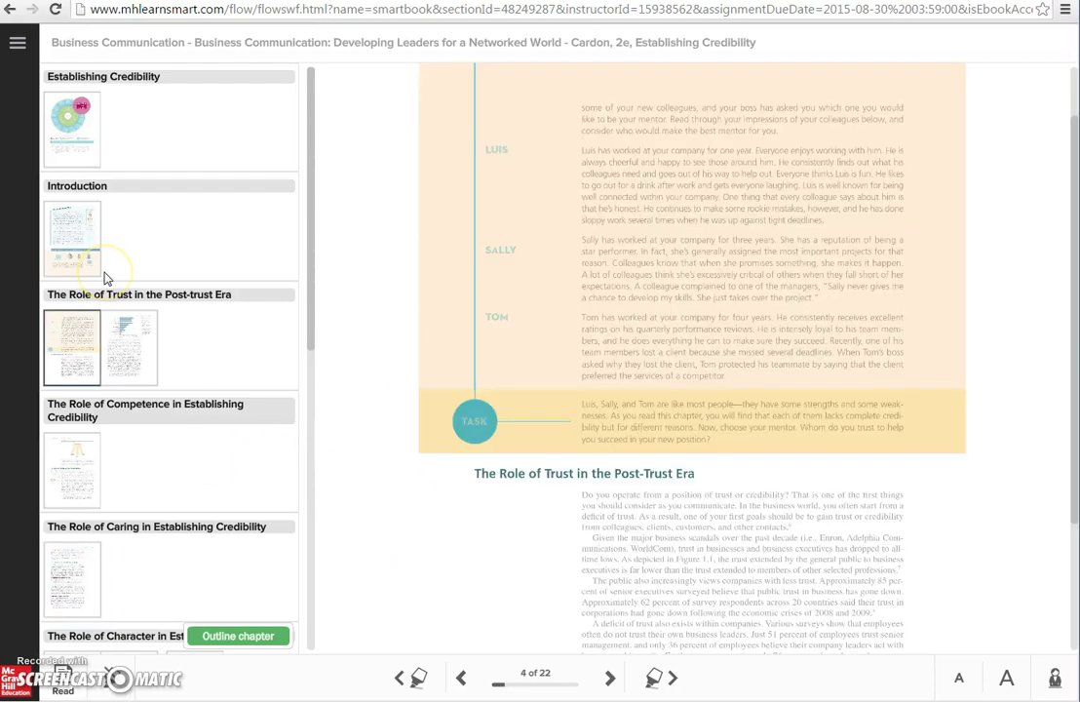
Step: Jump to the Chapter 1 'Establishing Credibility' opener, page 2 of 22, and open the navigation menu
click(69, 116)
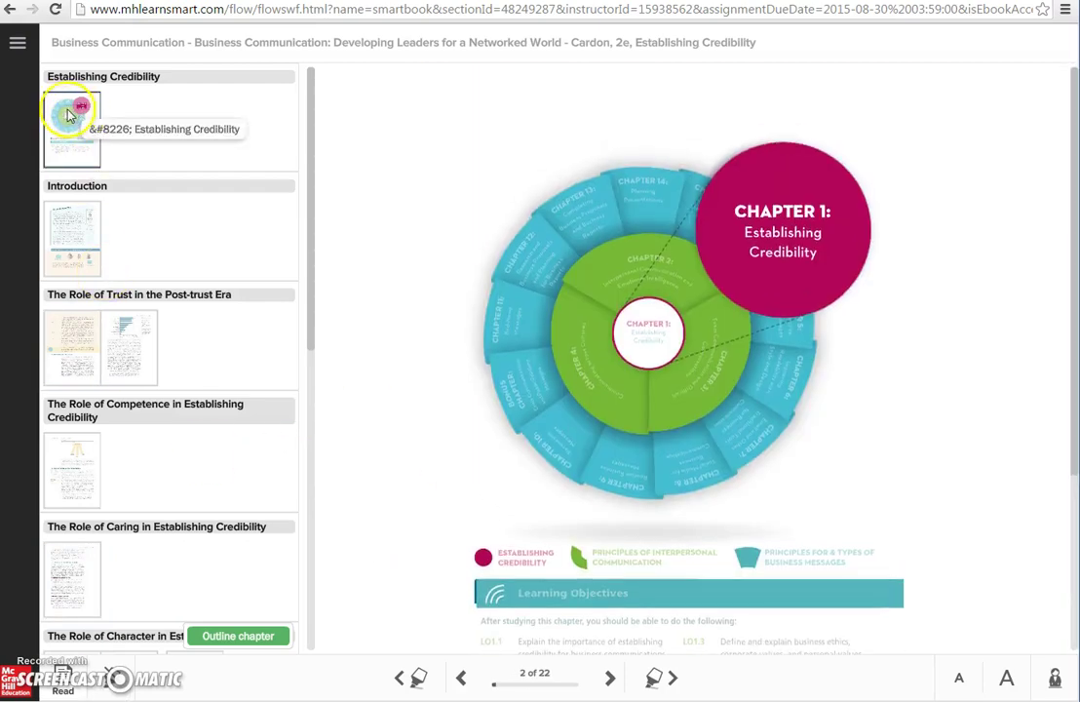
click(17, 46)
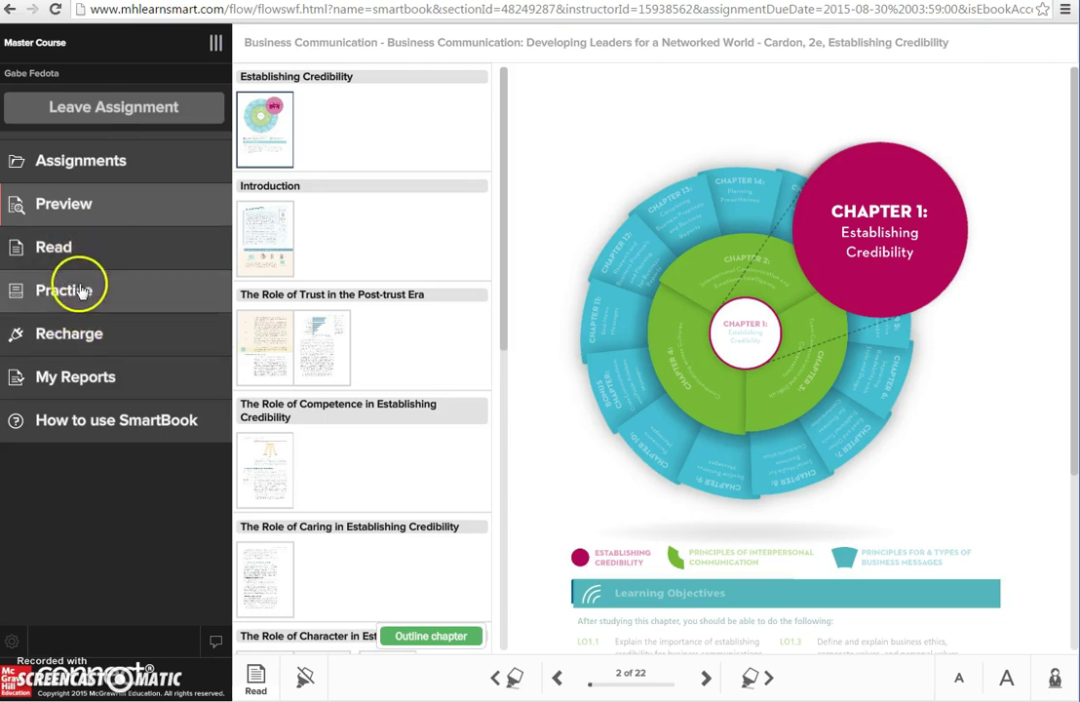
Step: Close the menu and jump through the outline to page 22, the chapter's last page
click(215, 49)
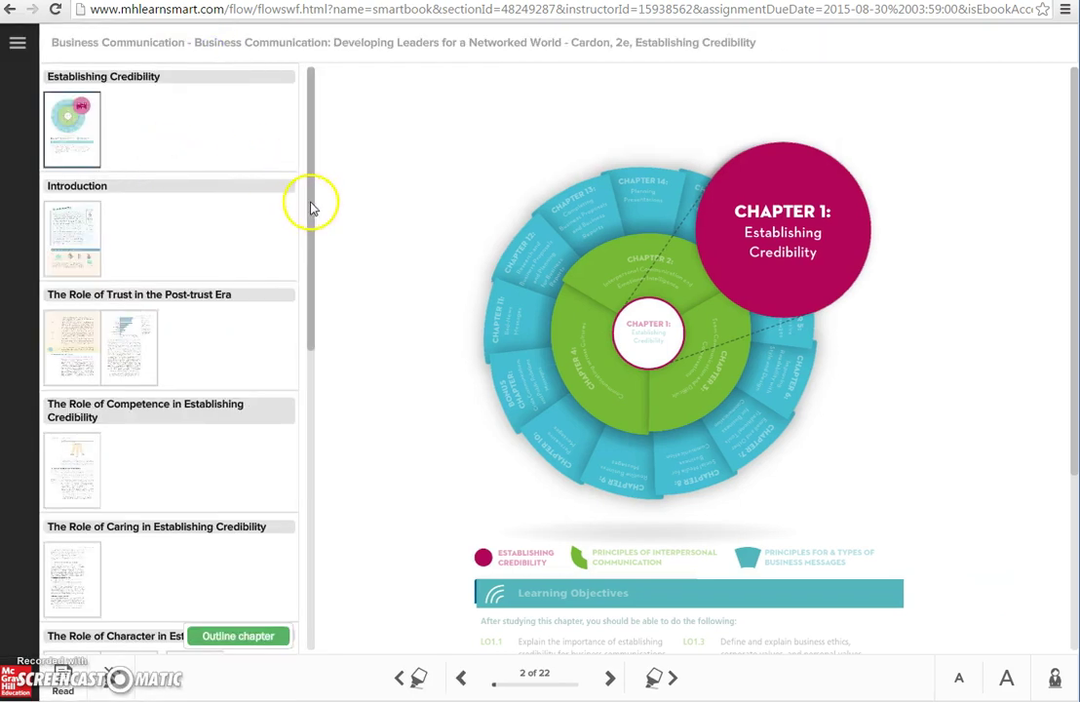
drag(308, 216, 289, 495)
click(256, 535)
click(113, 607)
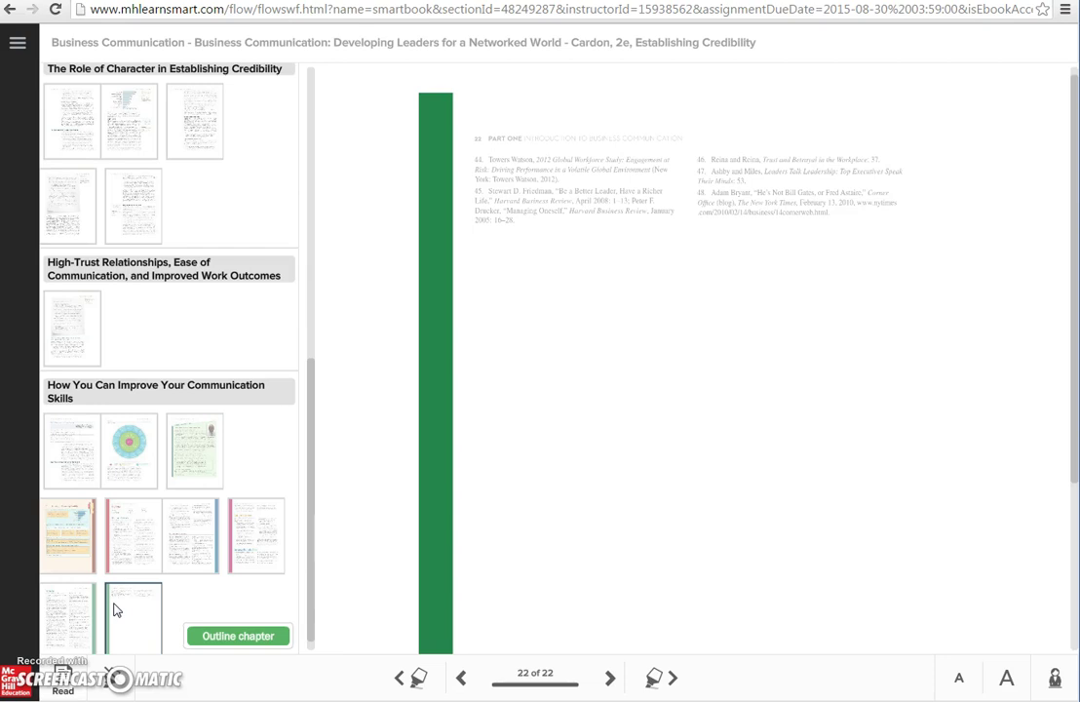
click(117, 607)
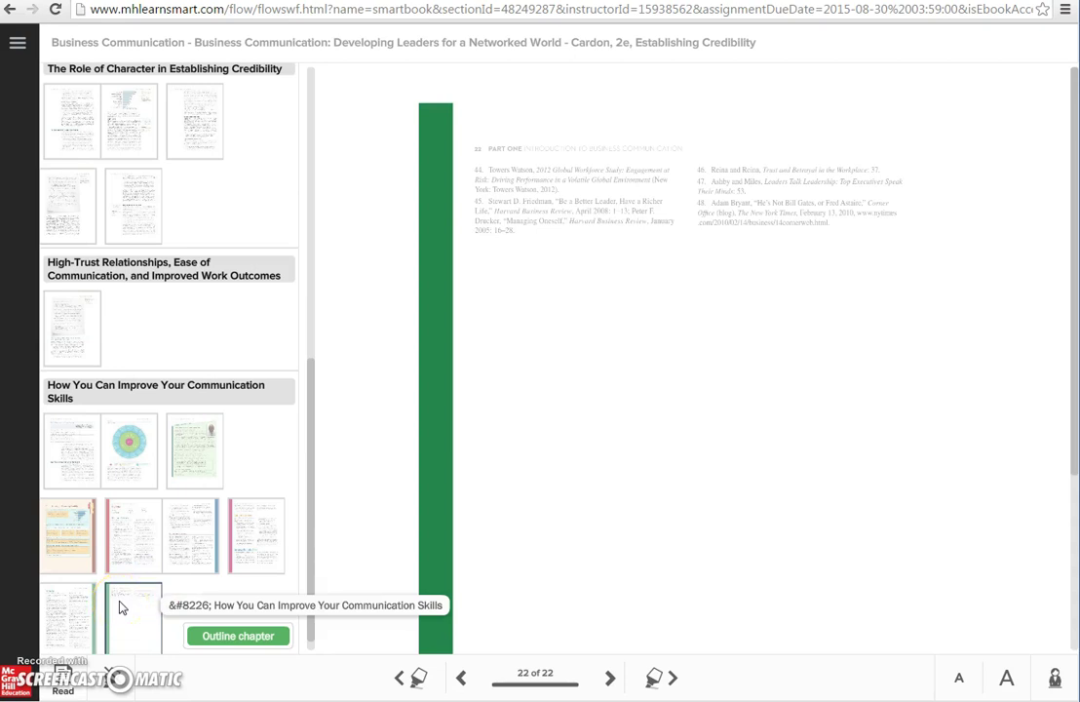
Step: Visit The Role of Character, endnotes and Chapter Takeaway pages, then reopen the main menu
click(87, 121)
click(19, 44)
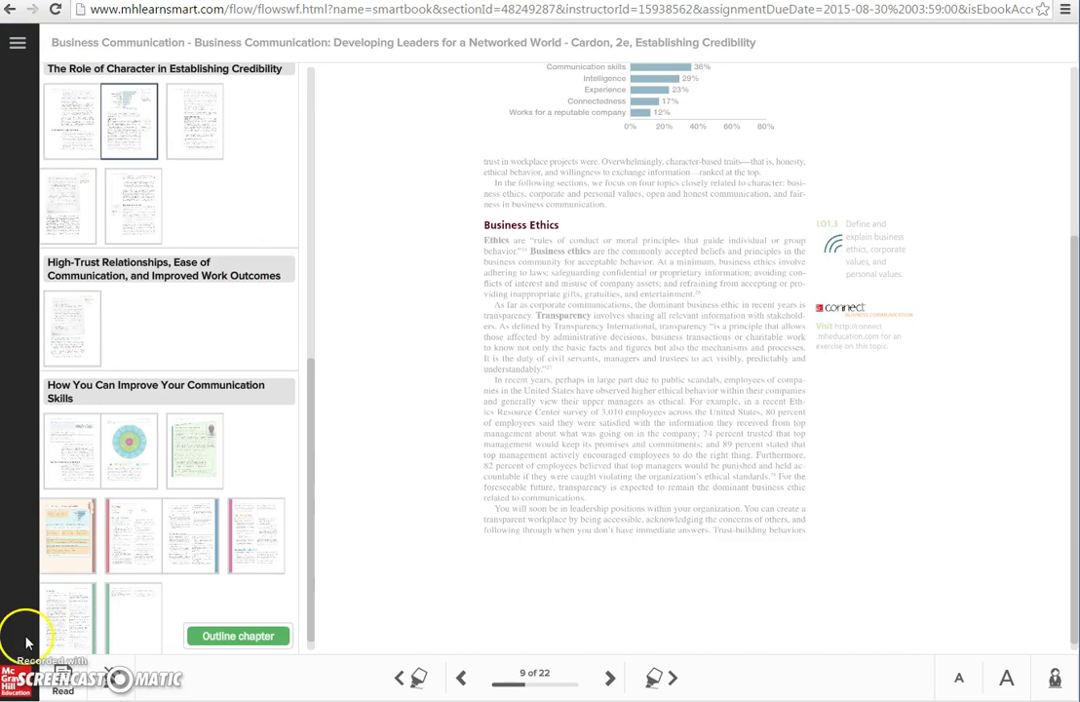
click(69, 643)
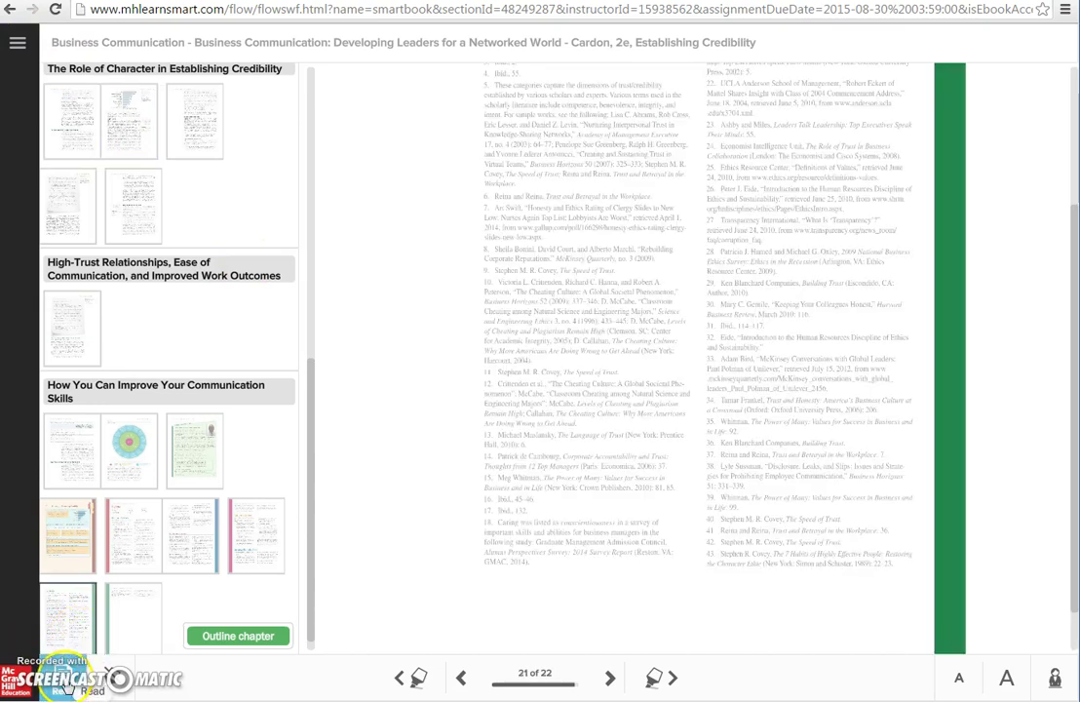
click(66, 536)
click(18, 43)
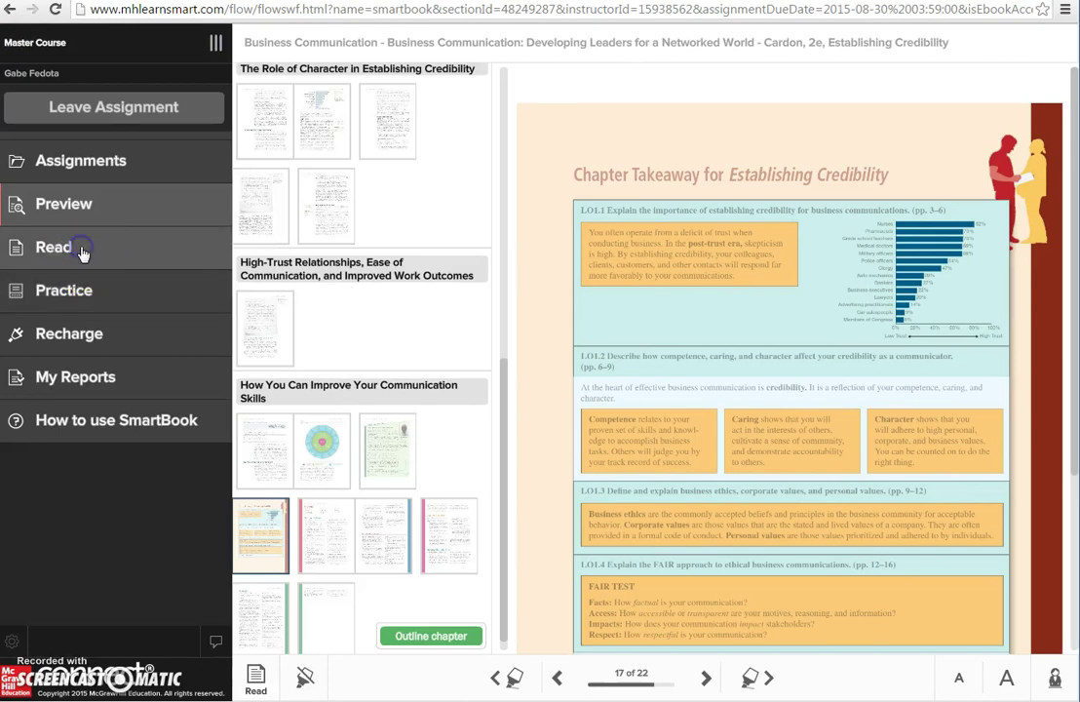
Step: Enter Read mode, dismiss the dimmed/highlighted text tips, and page forward to page 14
click(82, 250)
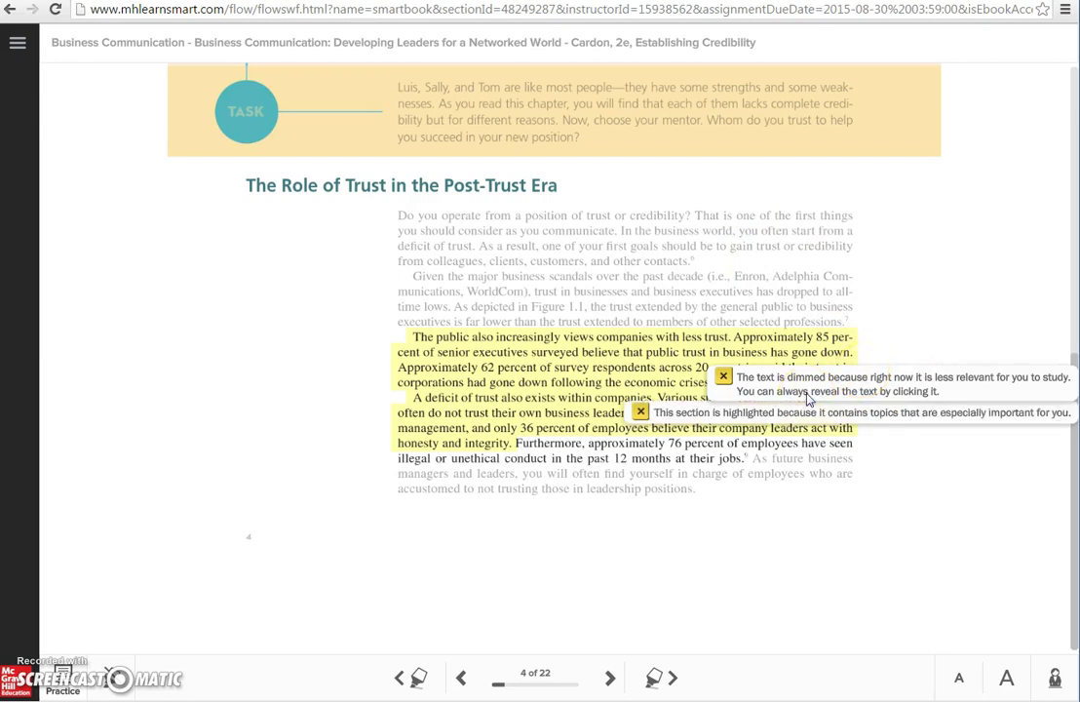
click(558, 394)
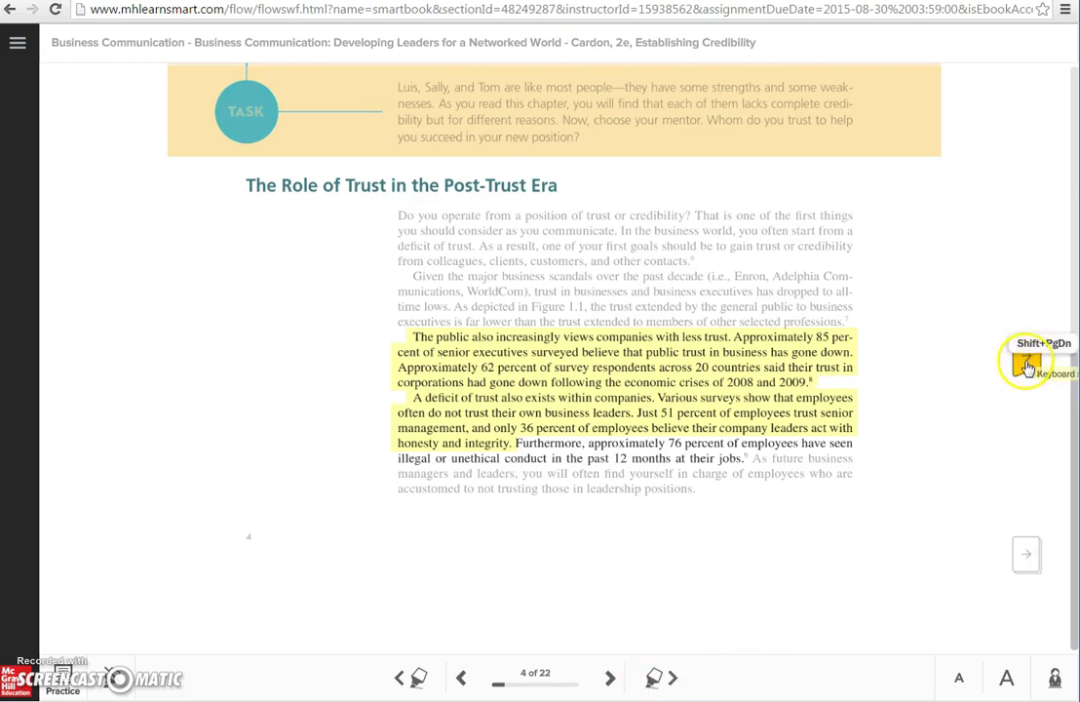
click(1026, 366)
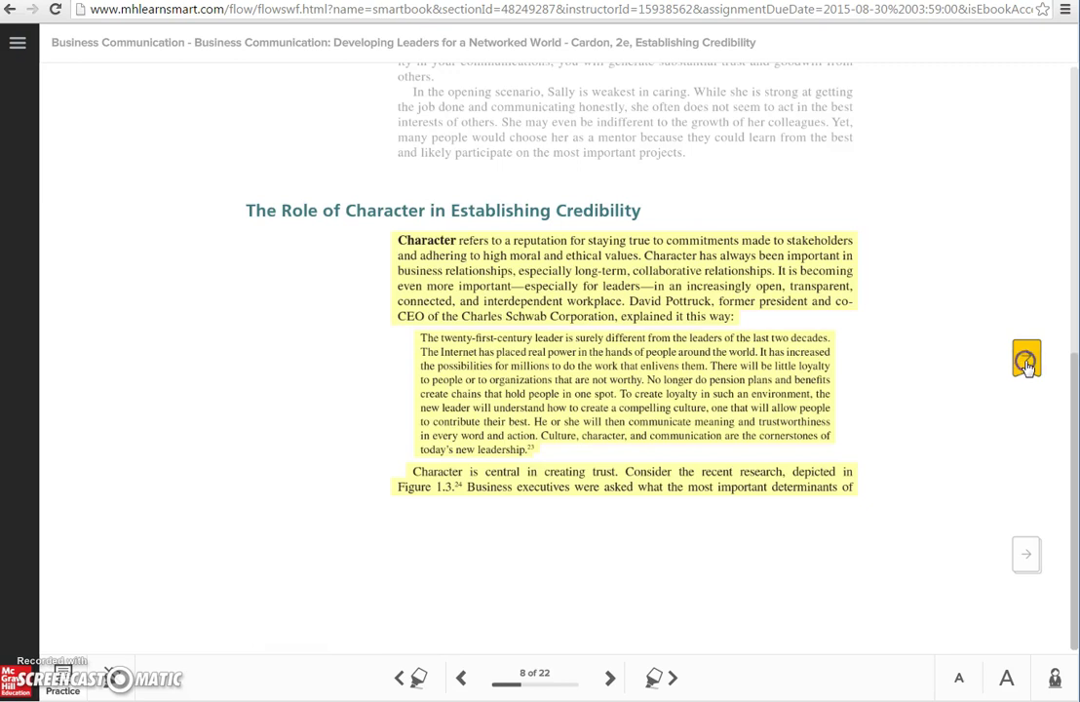
click(1026, 367)
click(1027, 367)
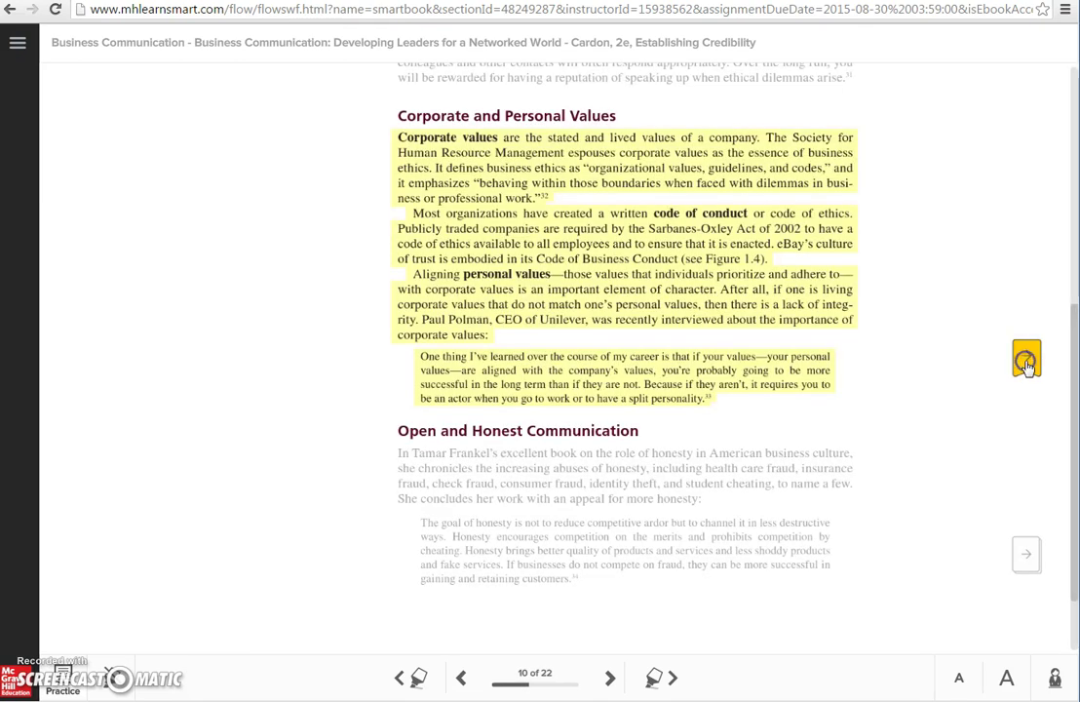
click(1026, 366)
click(1026, 367)
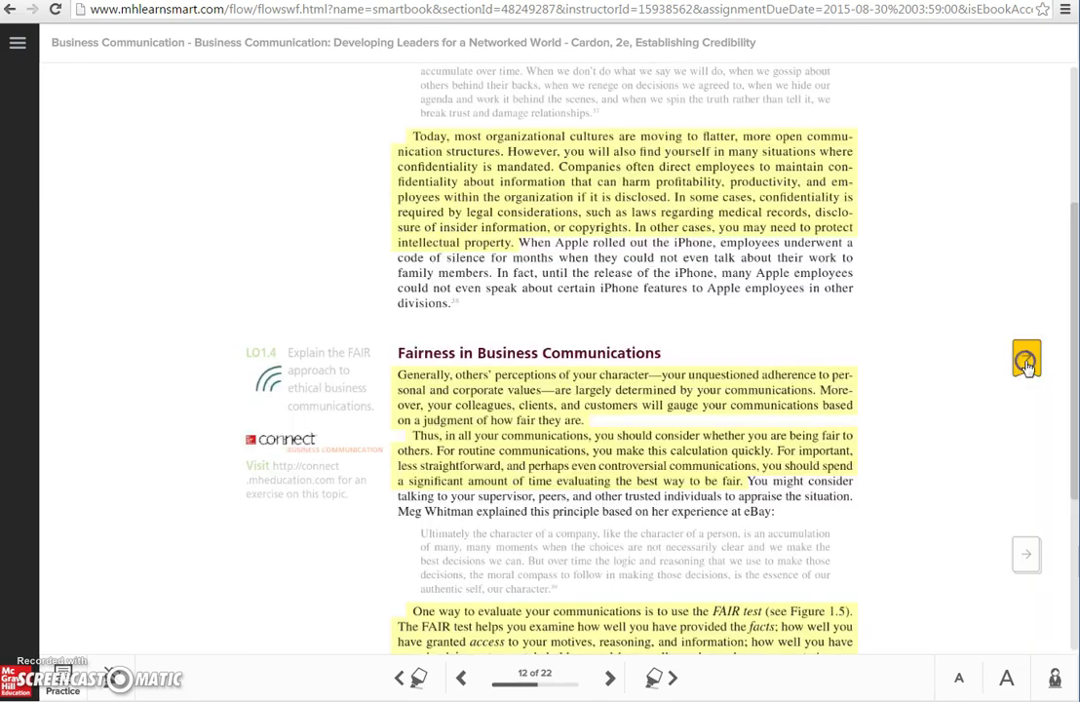
click(1026, 366)
click(1026, 367)
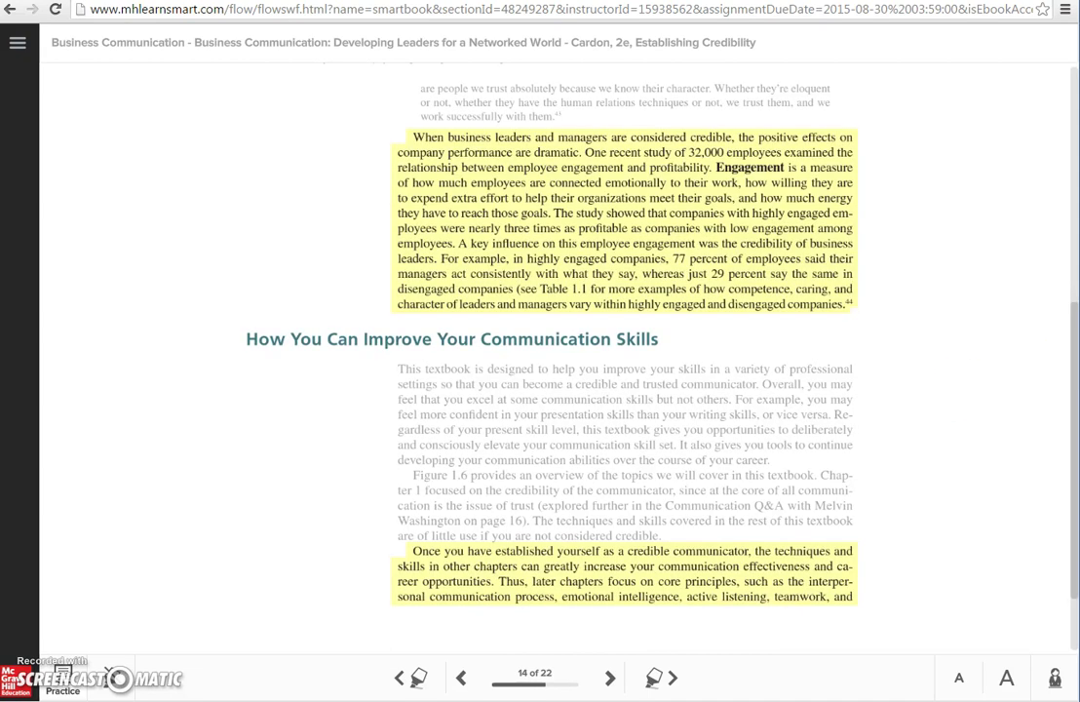
Step: Reveal the dimmed paragraph under How You Can Improve Your Communication Skills at full contrast
mouse_move(1022, 360)
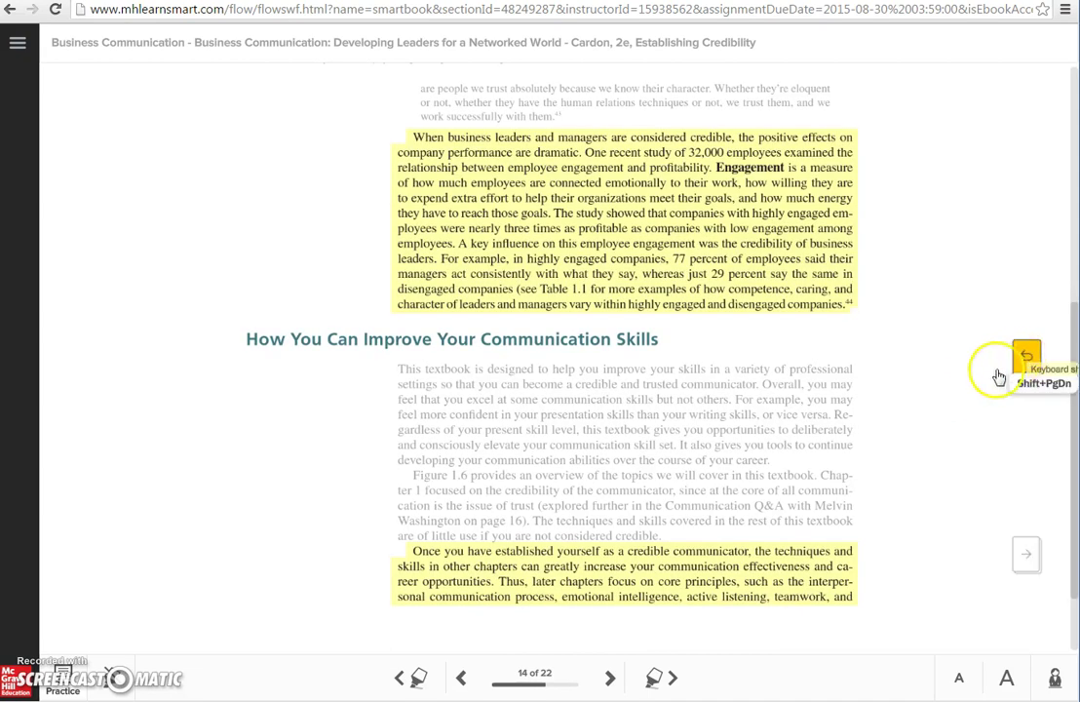
mouse_move(880, 411)
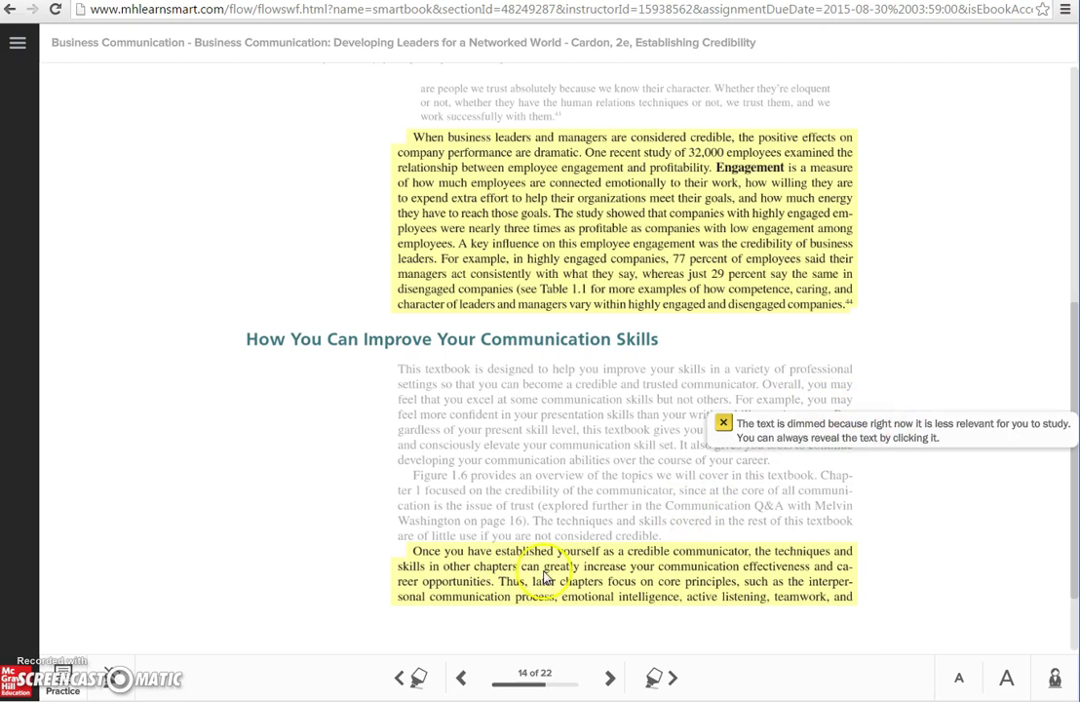
mouse_move(494, 443)
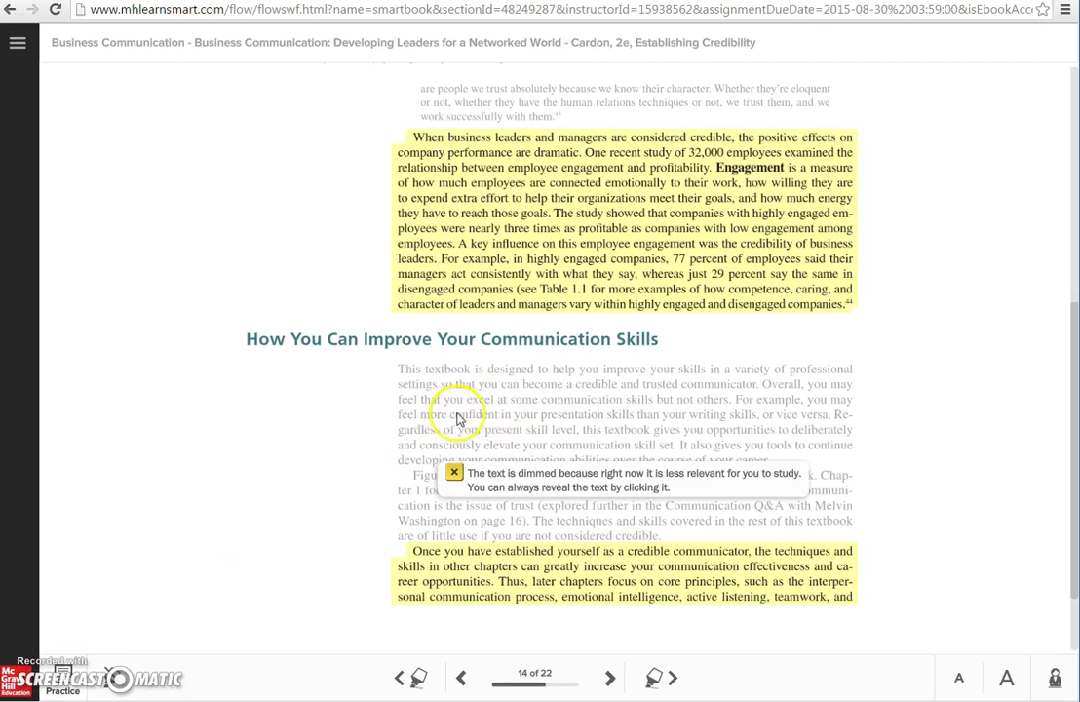
click(499, 417)
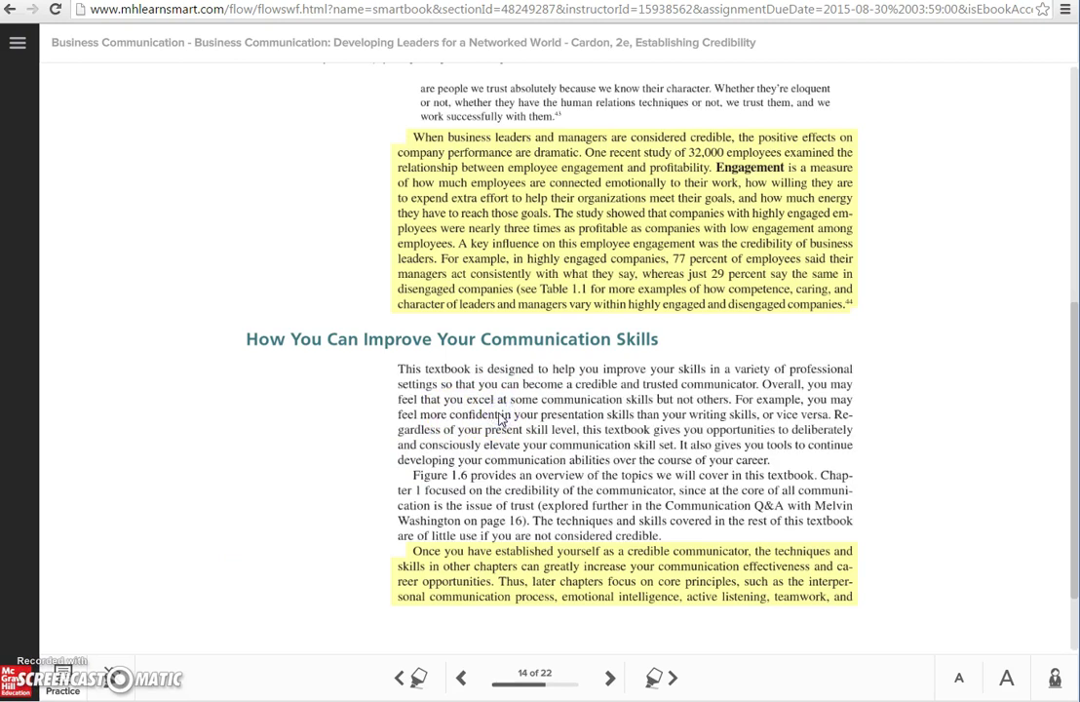
Step: Page back to The Role of Trust and on to page 5 on the post-trust era
mouse_move(1060, 363)
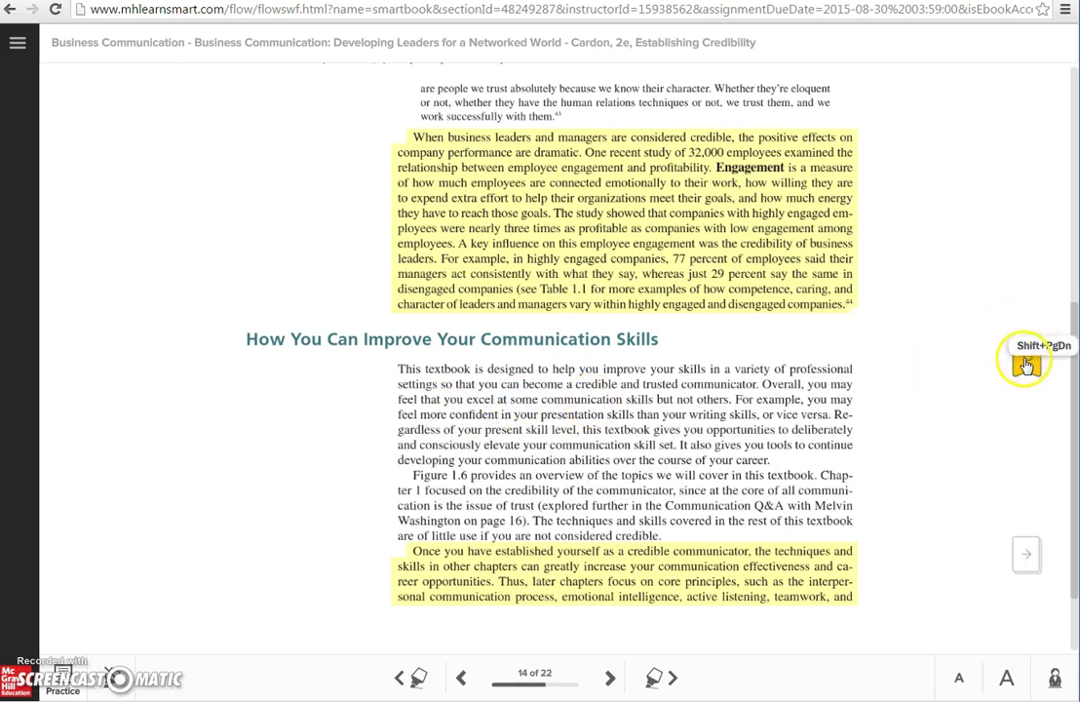
click(1025, 363)
click(1026, 363)
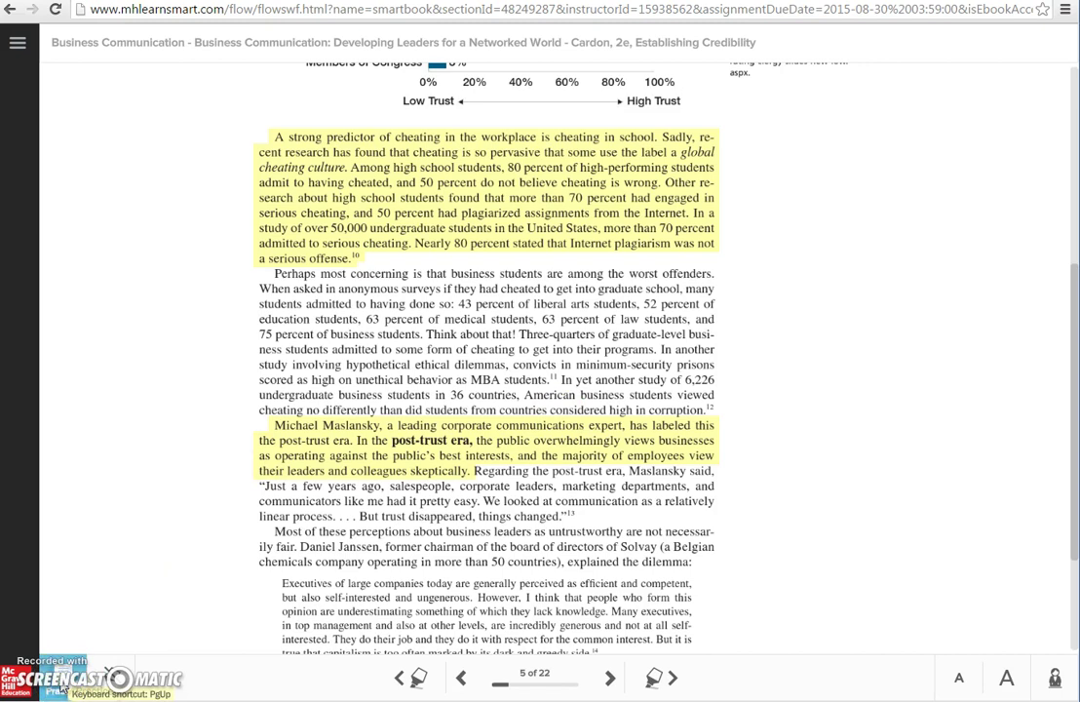
Step: In Practice, answer the employee-trust true/false question False with 'Think so' confidence
click(62, 687)
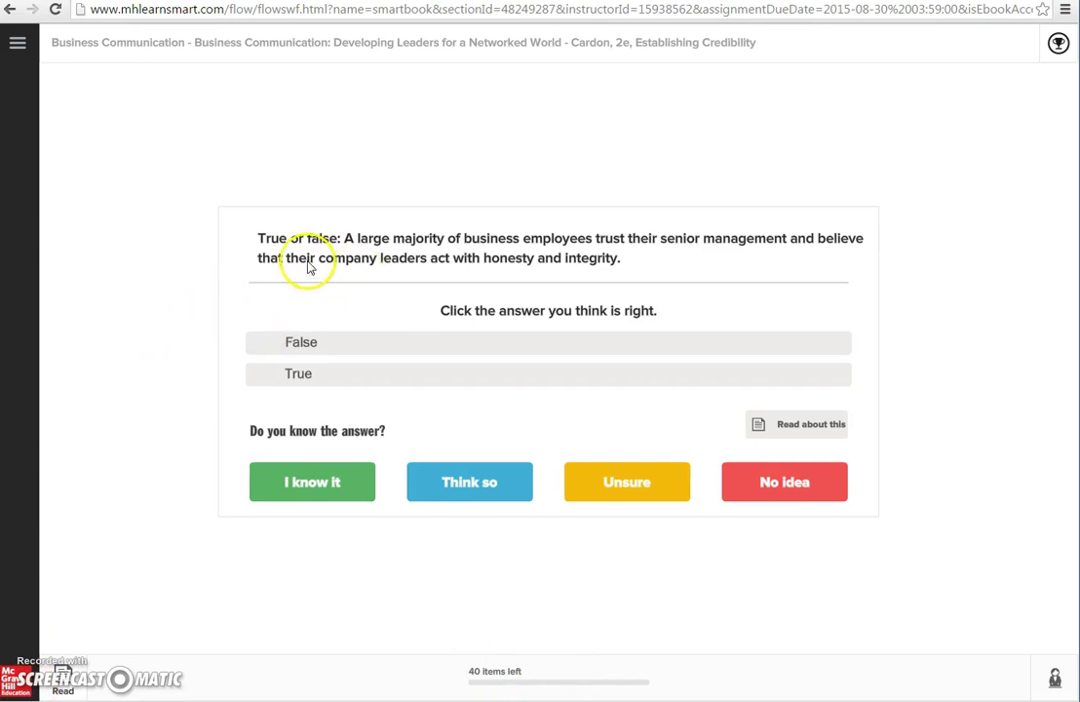
click(310, 344)
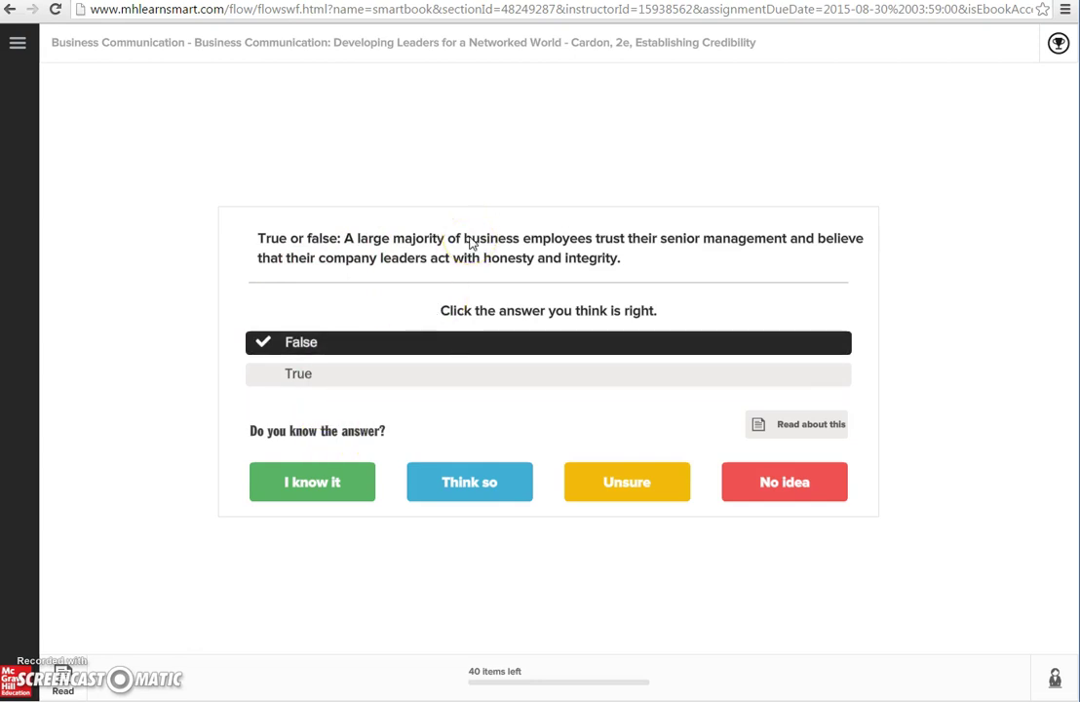
click(484, 487)
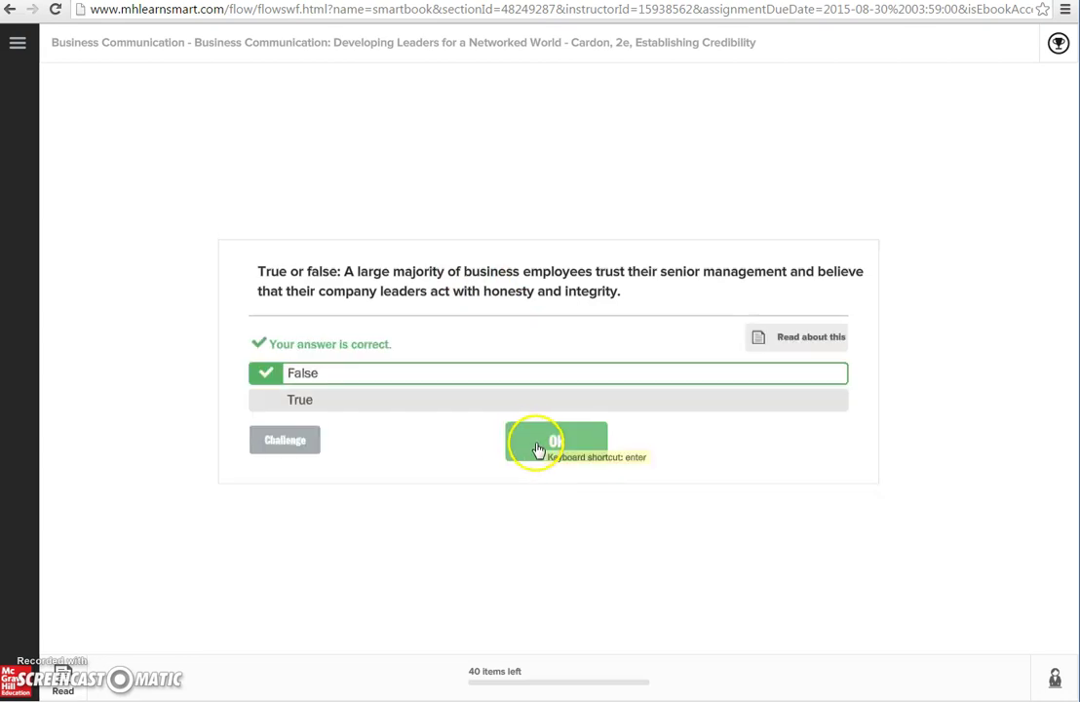
click(538, 450)
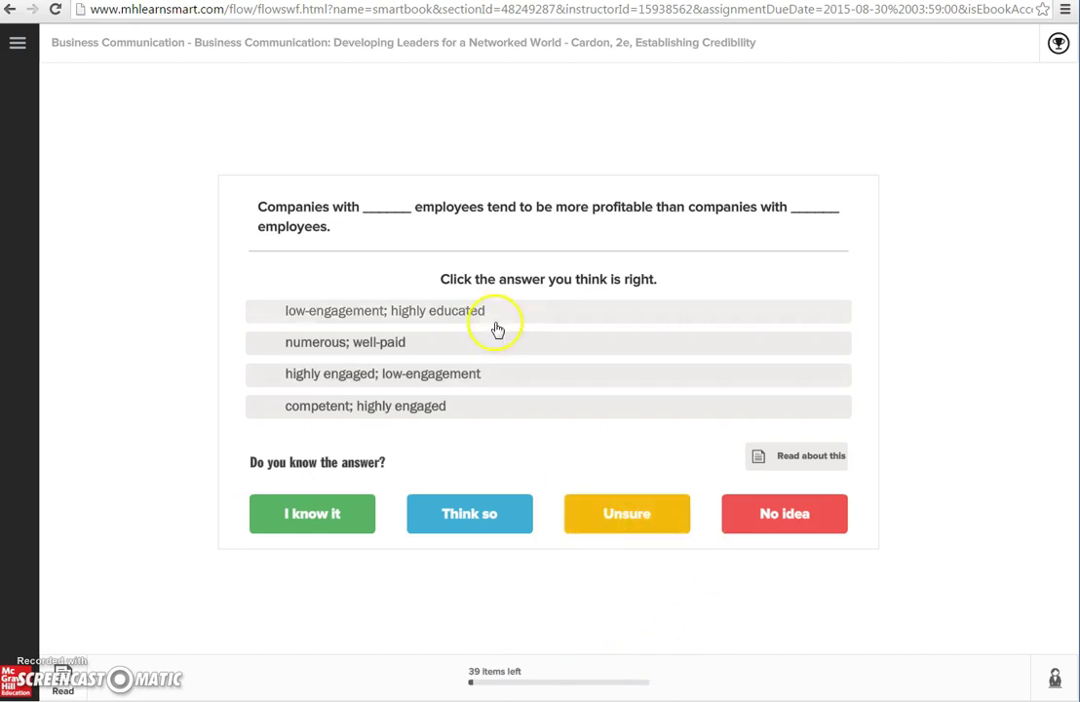
Step: Pick 'low-engagement; highly educated', then answer three questions with No idea, acknowledging each feedback
click(456, 321)
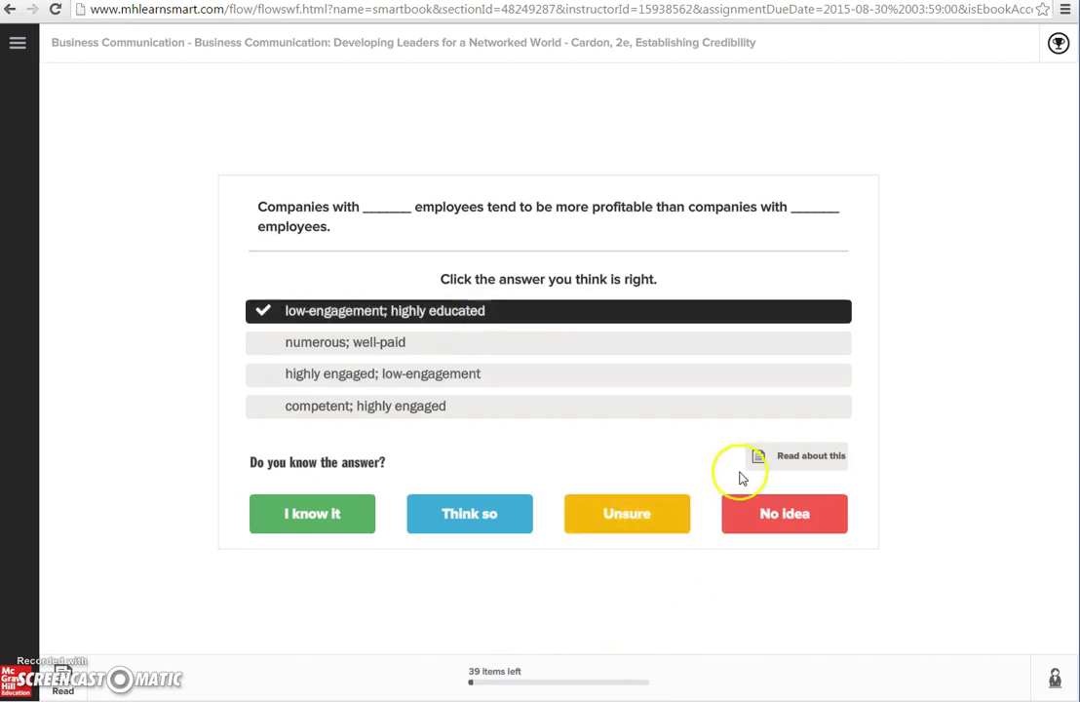
click(774, 521)
click(558, 486)
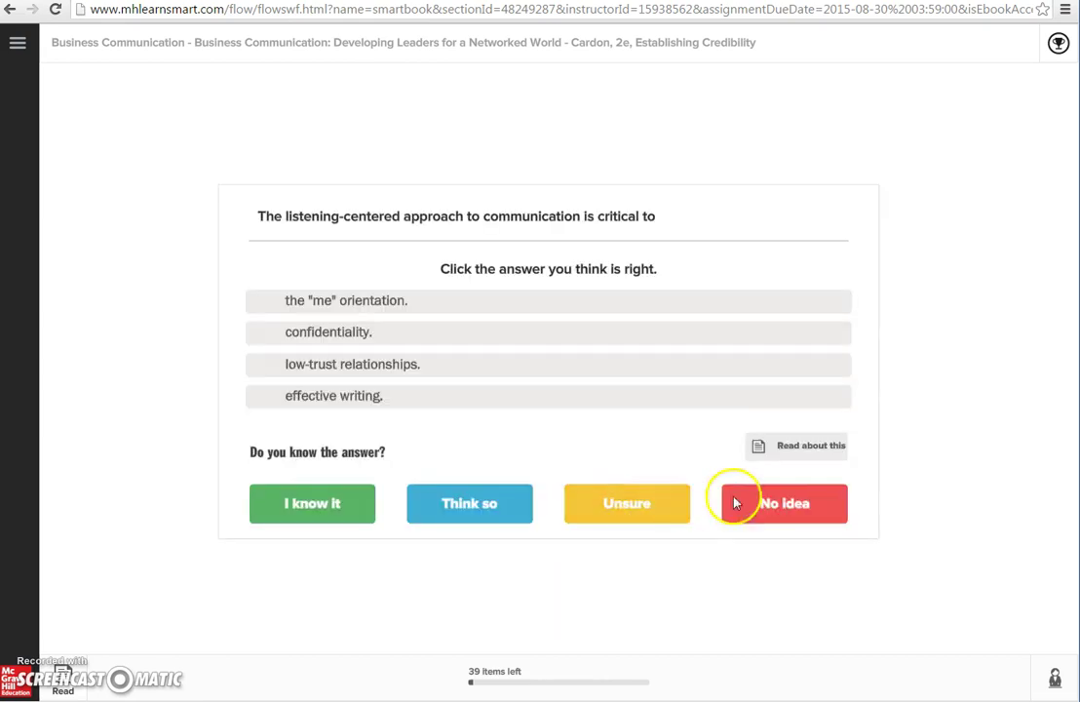
click(781, 500)
click(557, 458)
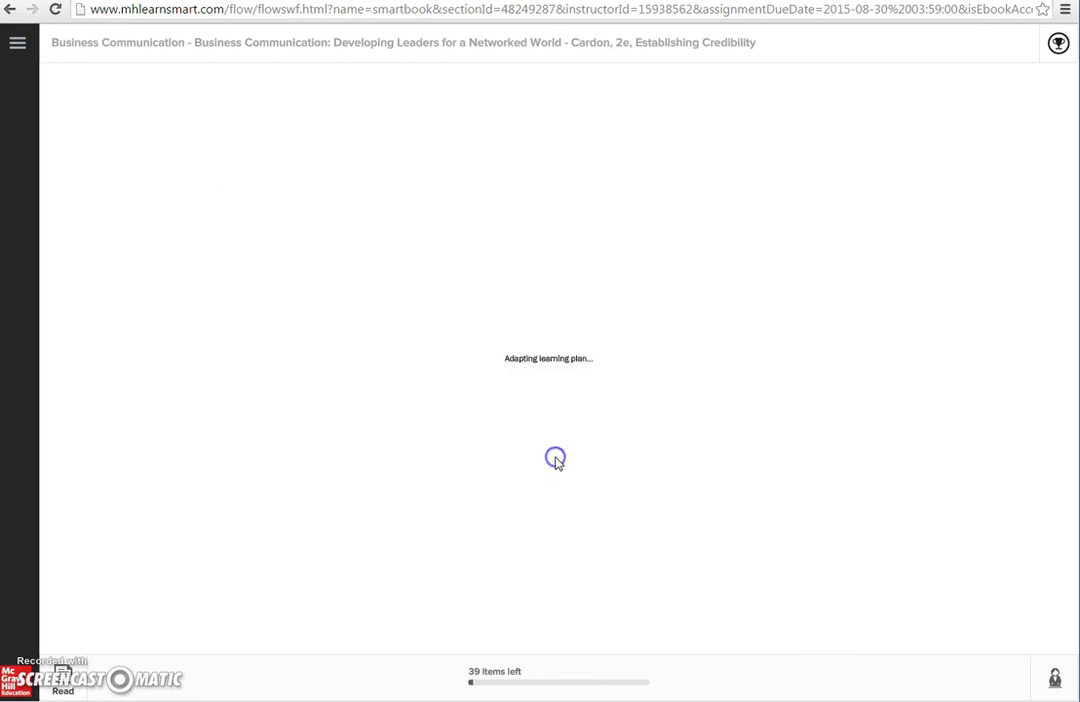
click(735, 509)
click(586, 474)
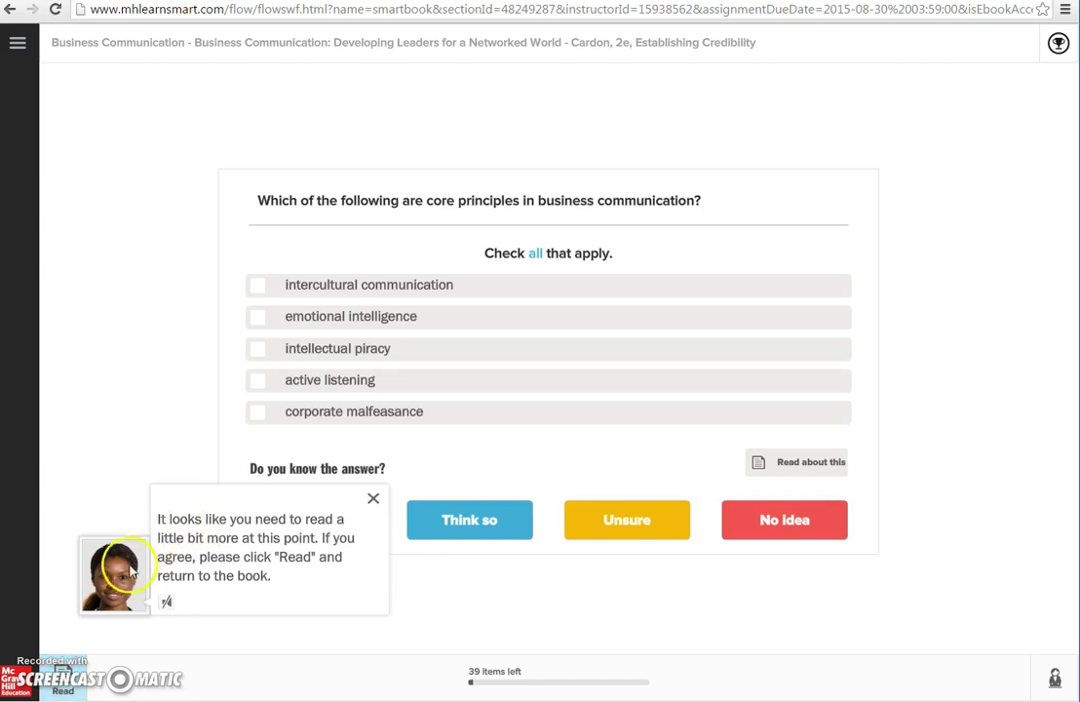
Step: Close the read-more tip and submit emotional intelligence, intellectual piracy and active listening with 'Think so'
click(237, 541)
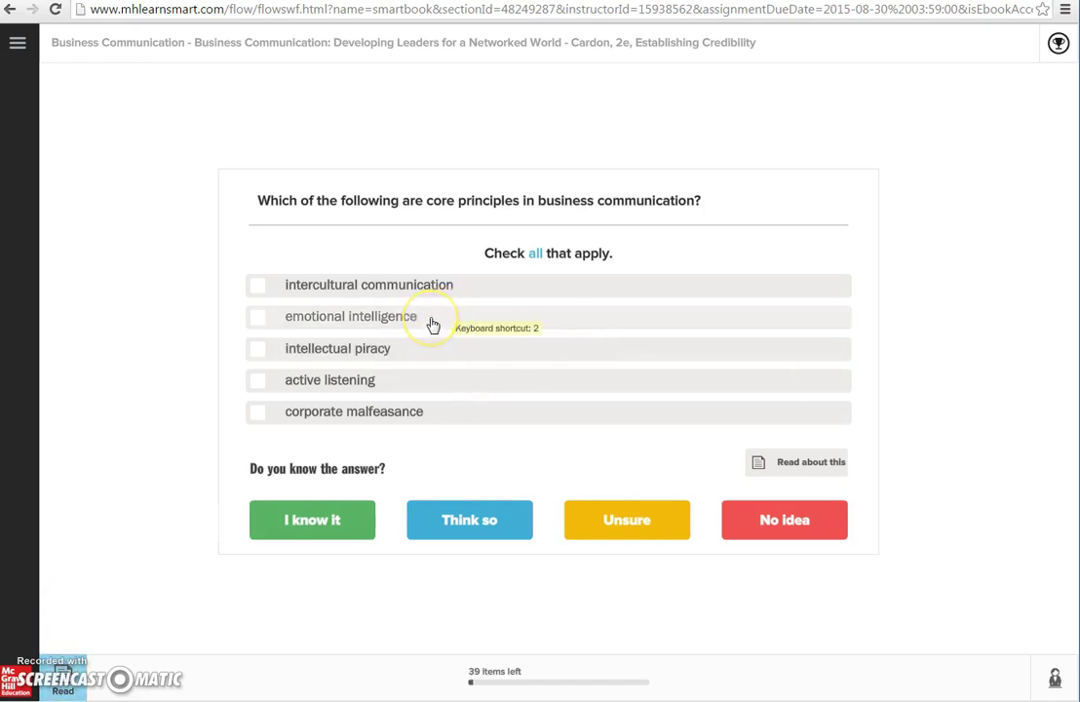
click(595, 409)
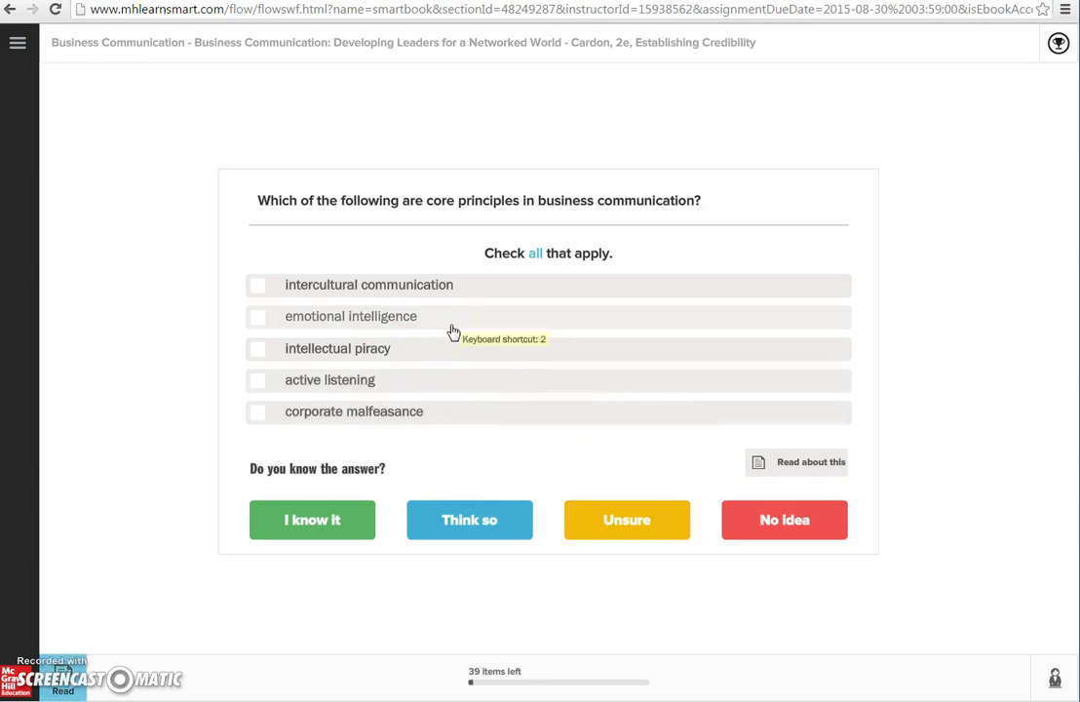
click(410, 320)
click(399, 353)
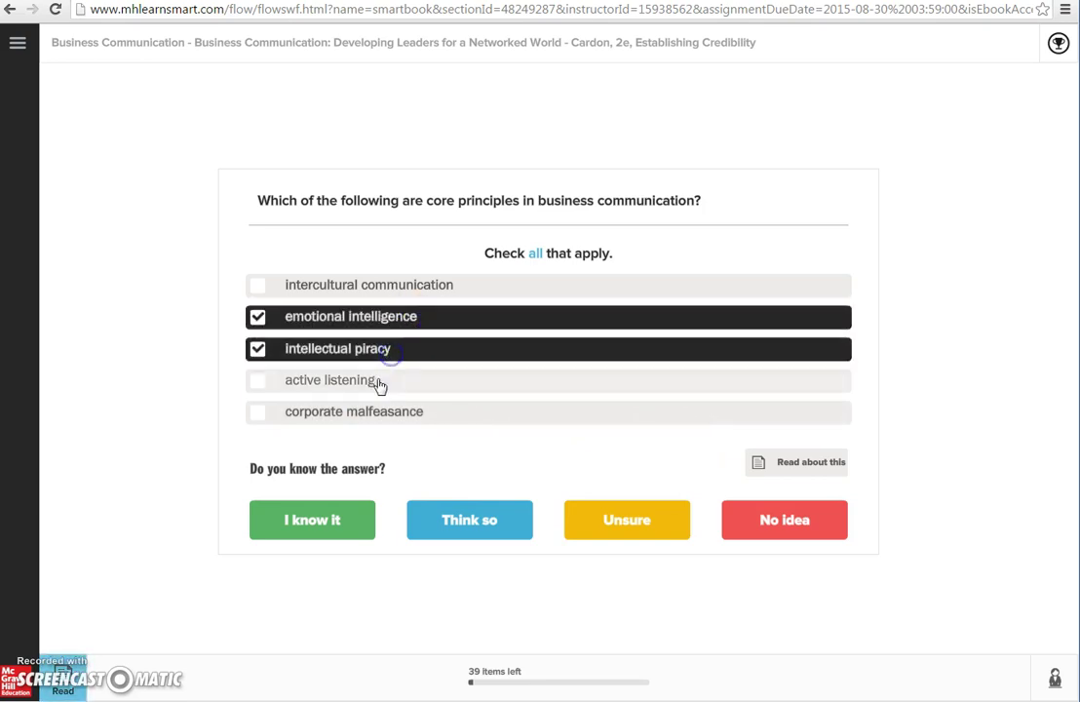
click(380, 383)
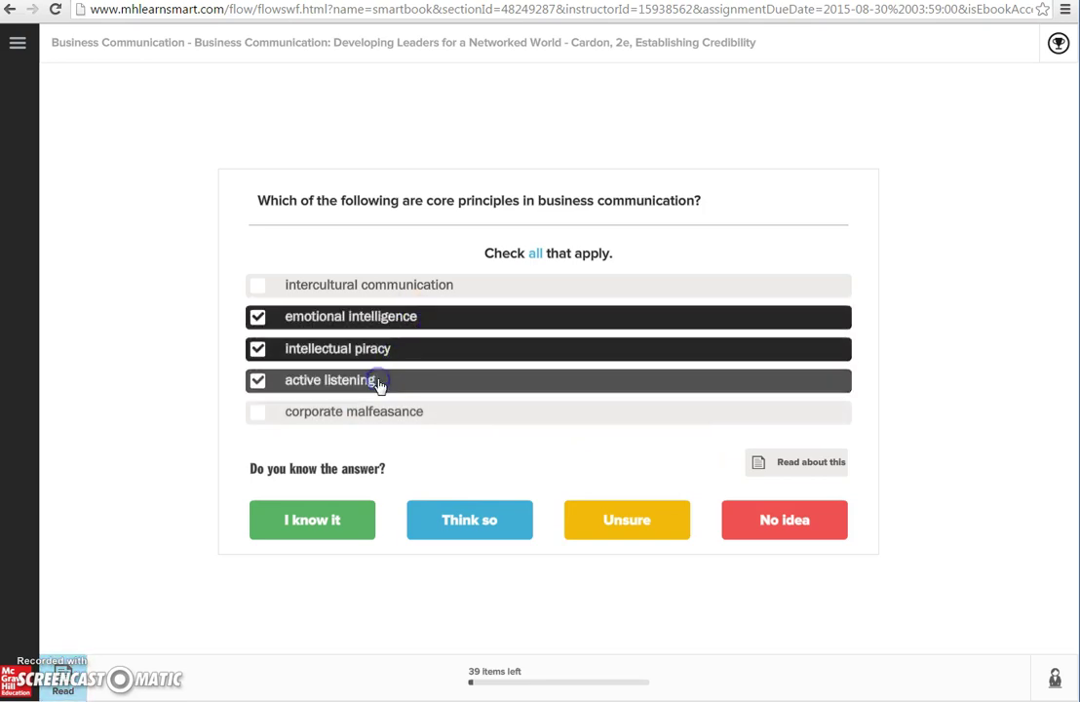
click(441, 523)
click(594, 475)
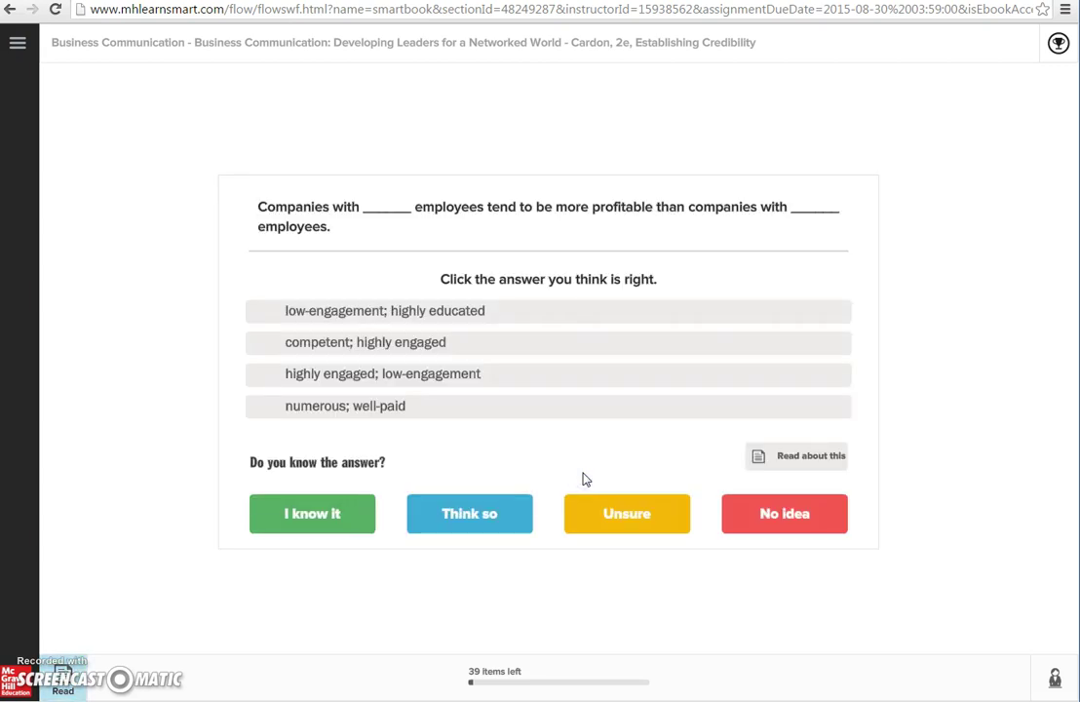
Step: Answer 'competent; highly engaged' with 'I know it' and dismiss the incorrect feedback
click(583, 342)
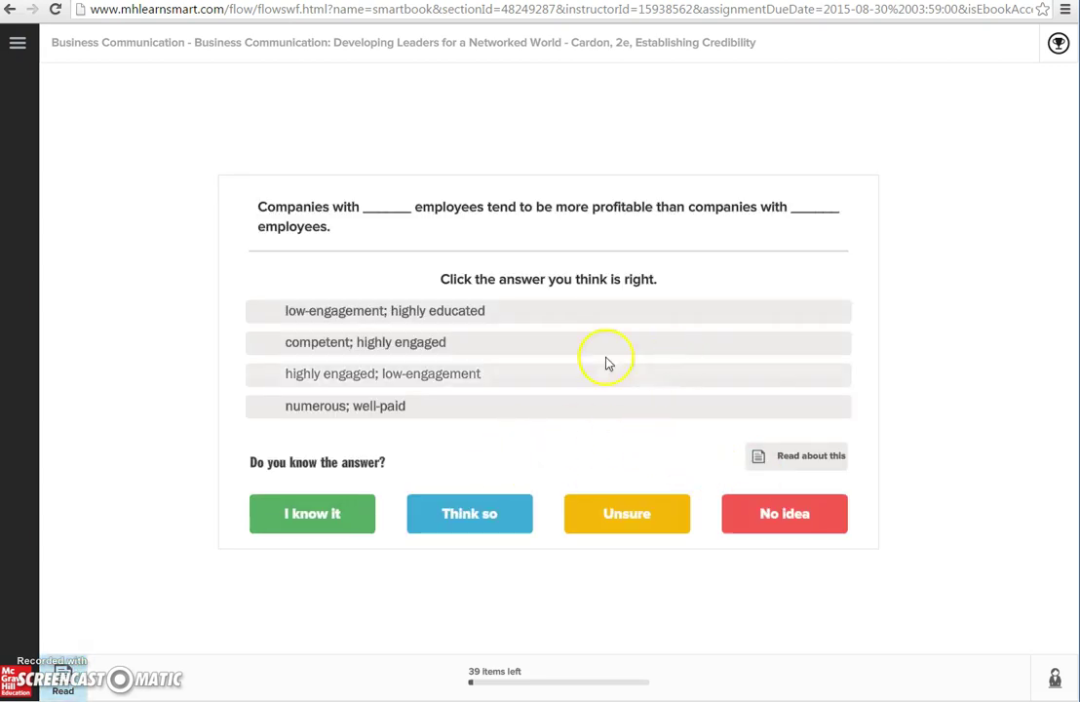
click(350, 529)
click(528, 478)
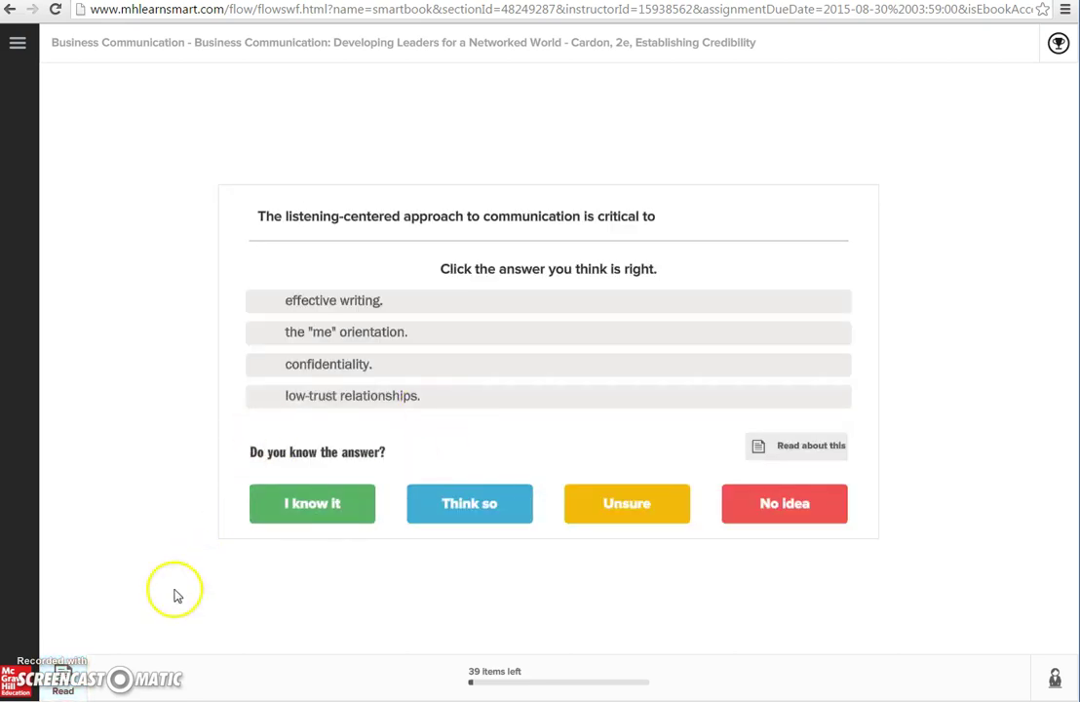
Step: Return to Read mode and page forward through pages 6–14 until page 4 on the post-trust era appears
click(66, 683)
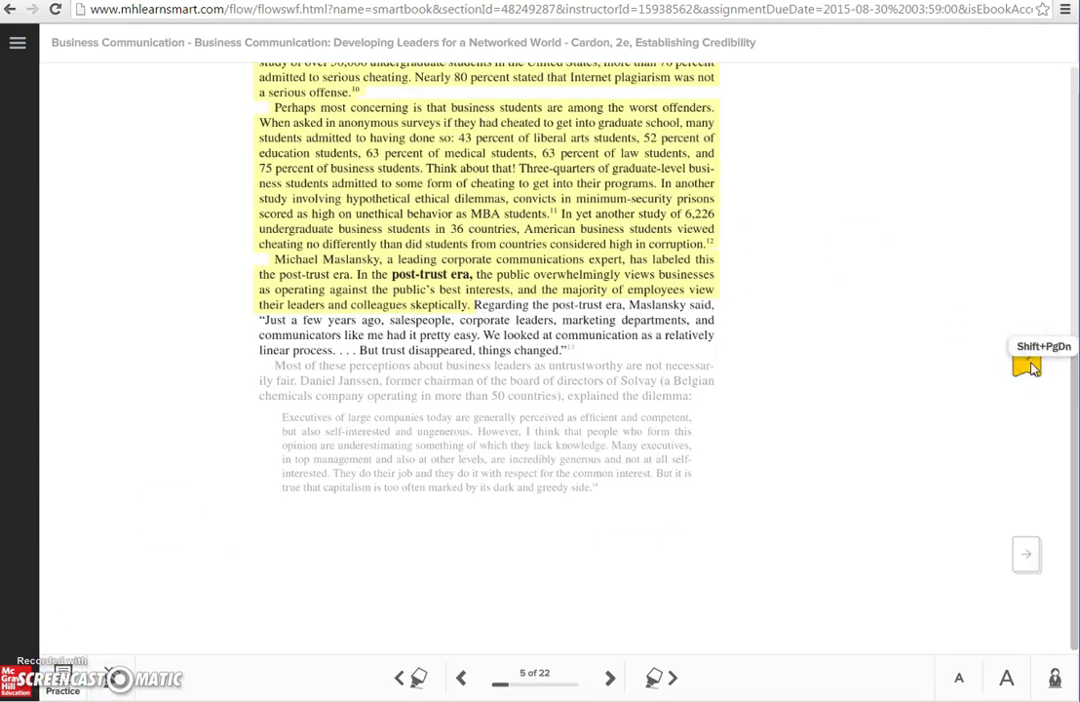
click(1028, 366)
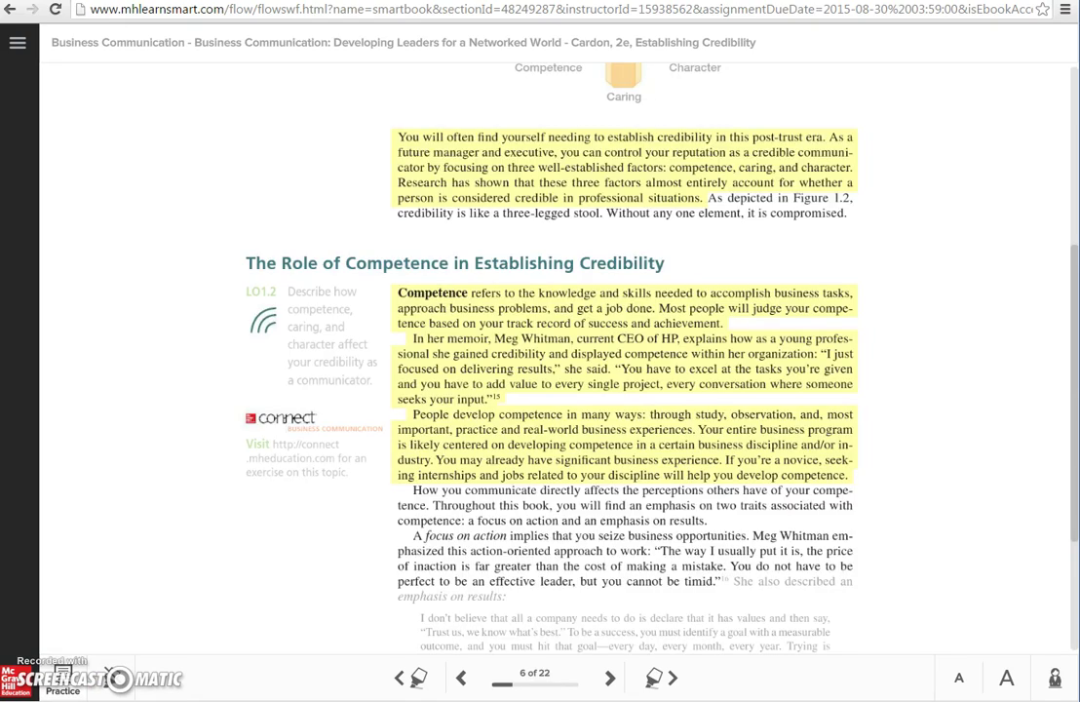
mouse_move(988, 354)
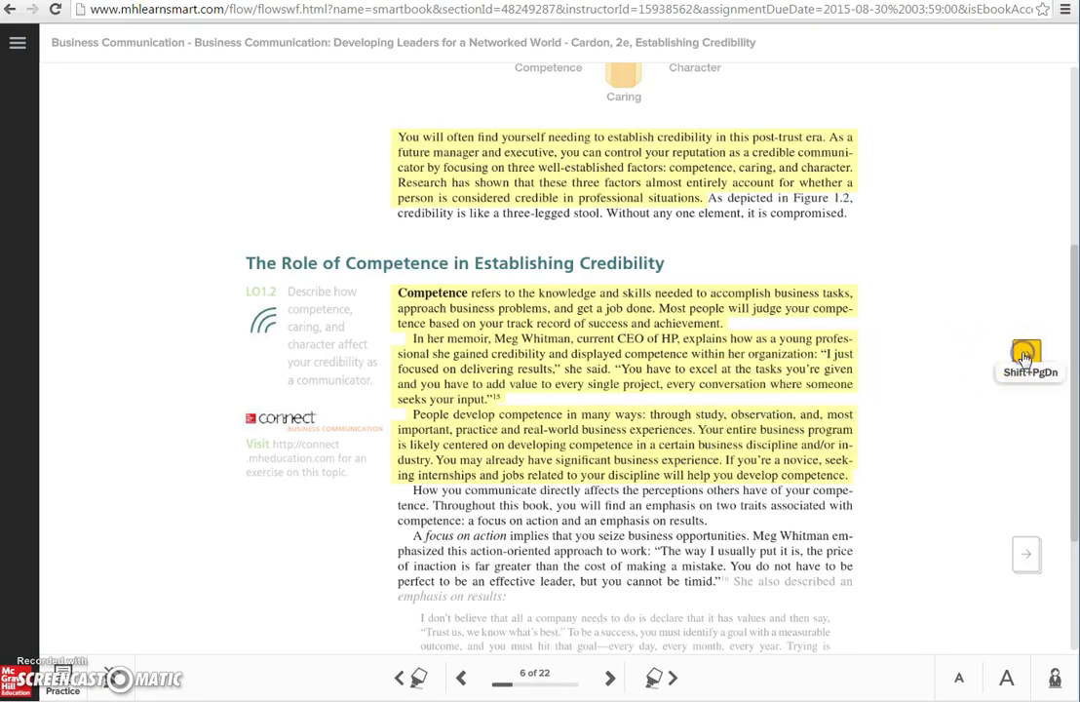
click(1024, 358)
click(1023, 357)
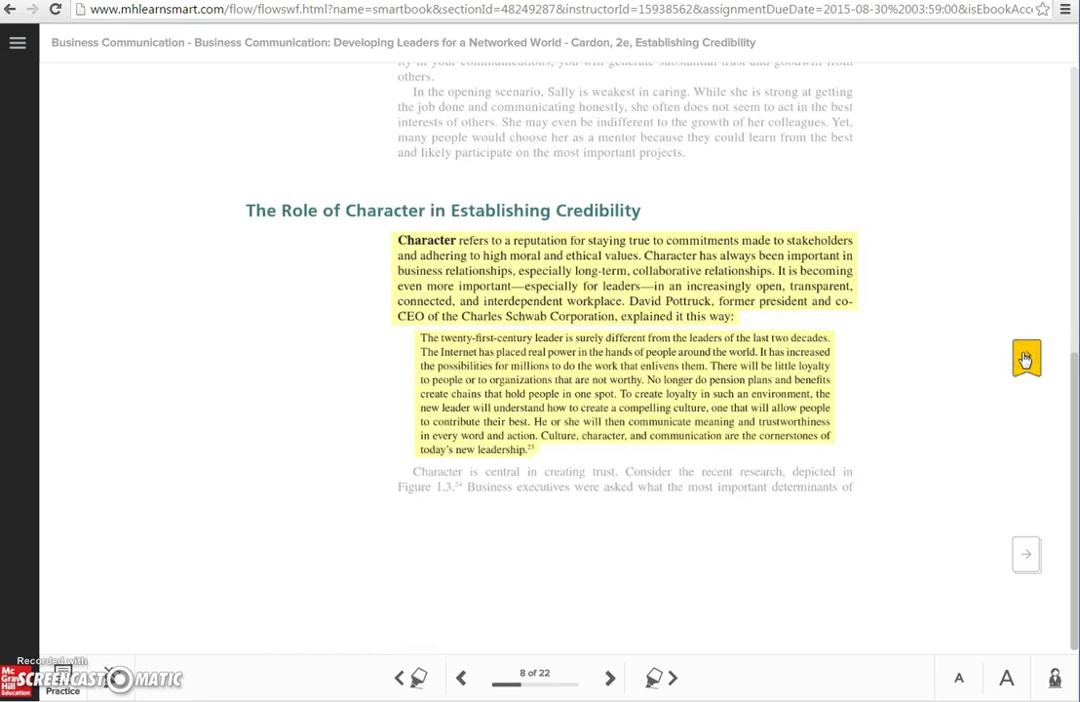
click(1025, 358)
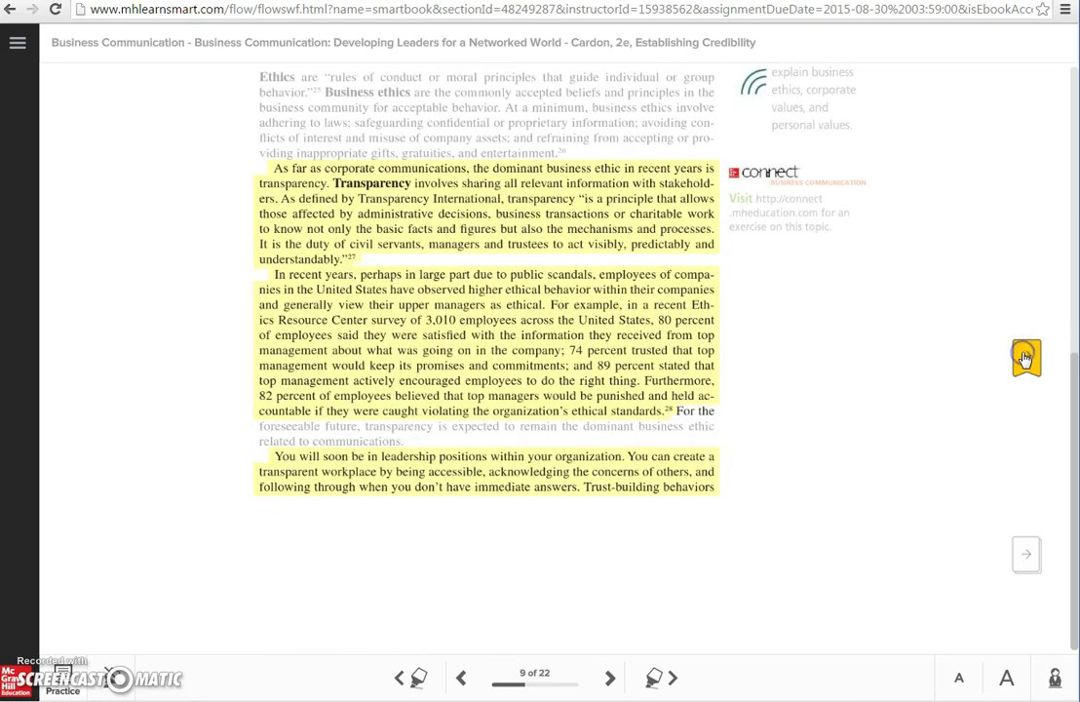
click(1024, 359)
click(1024, 358)
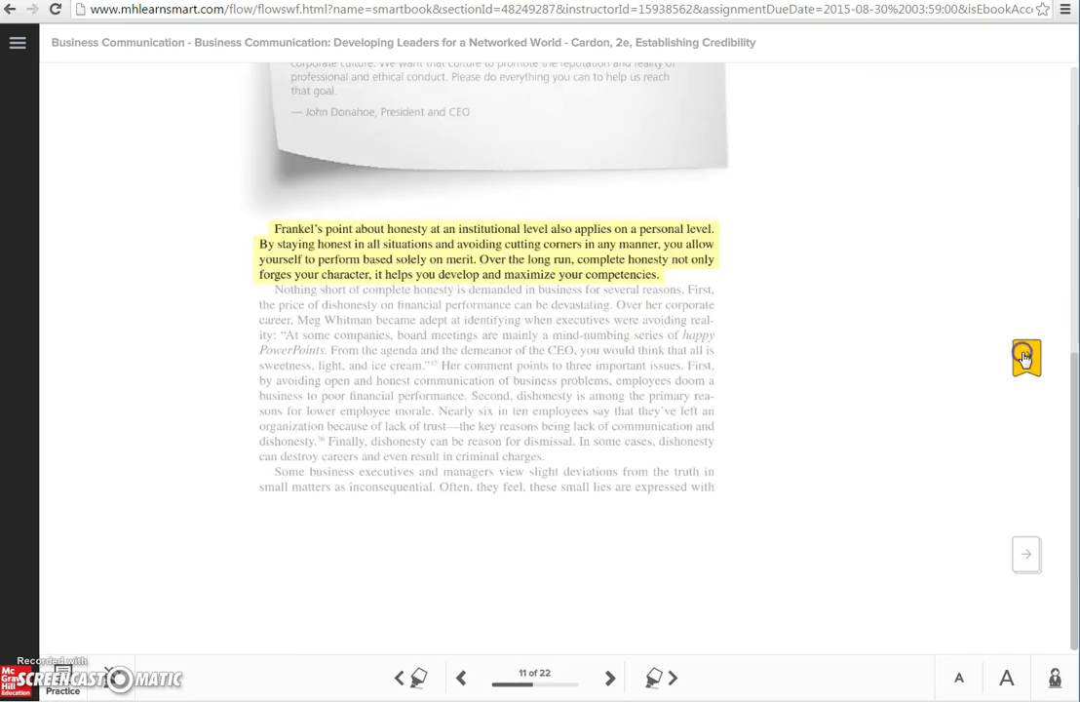
click(1024, 359)
click(1024, 359)
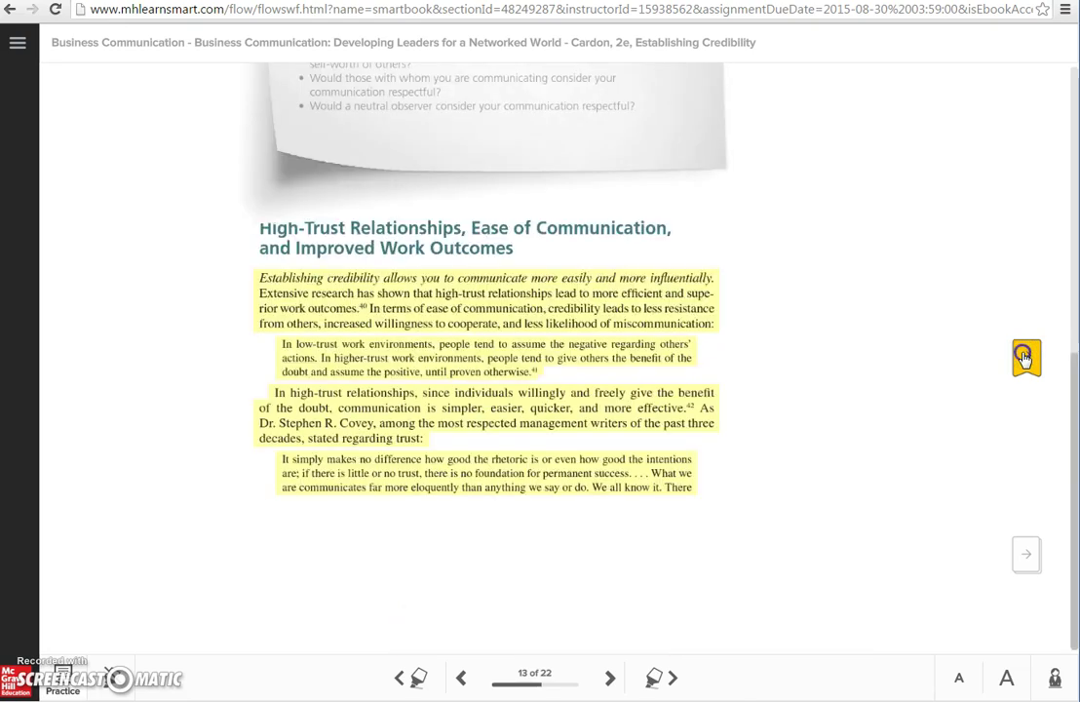
click(1024, 359)
click(1024, 359)
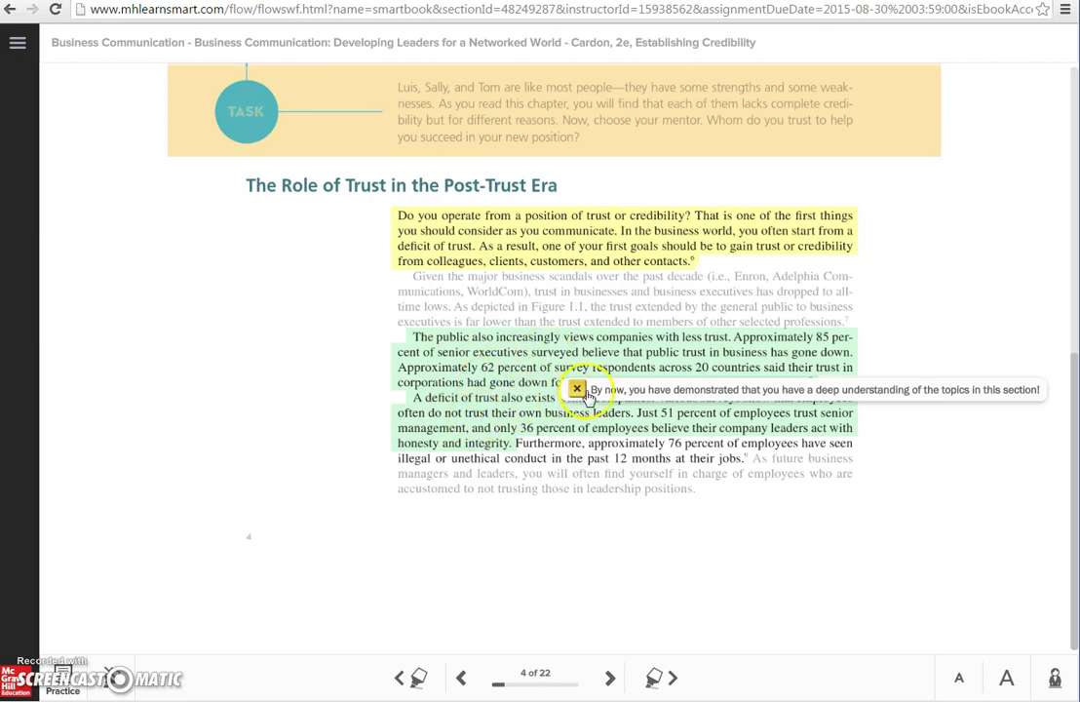
Step: Dismiss the mastery notification and jump five topics ahead to the transparency passage on page 9
click(577, 389)
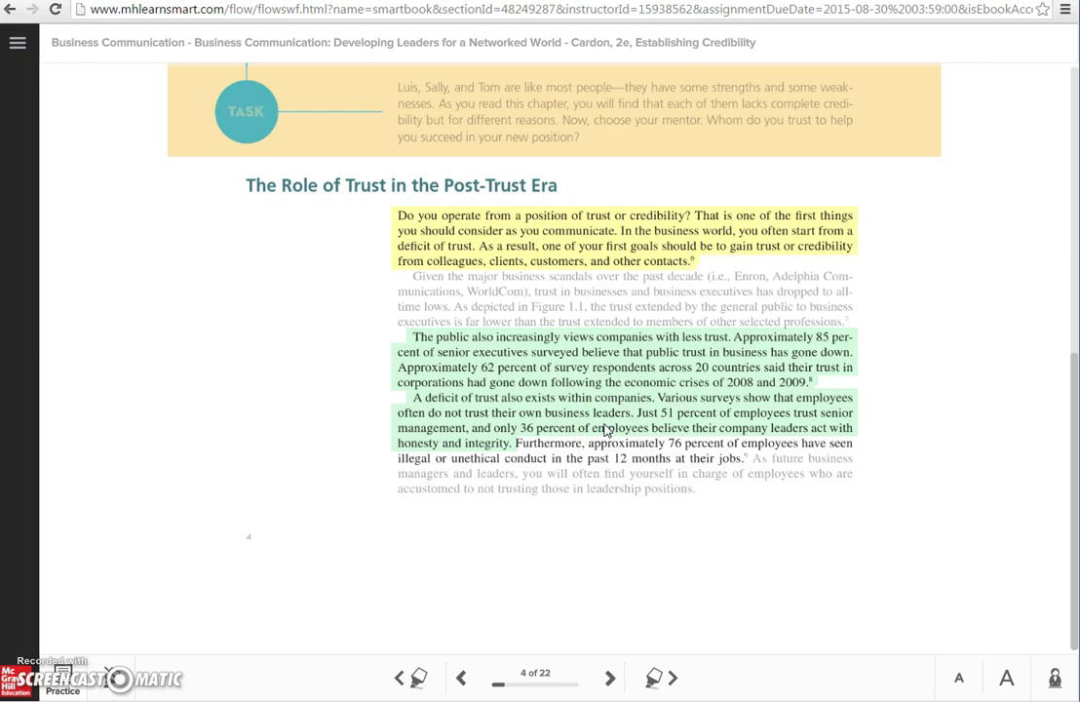
click(658, 678)
click(660, 677)
click(660, 678)
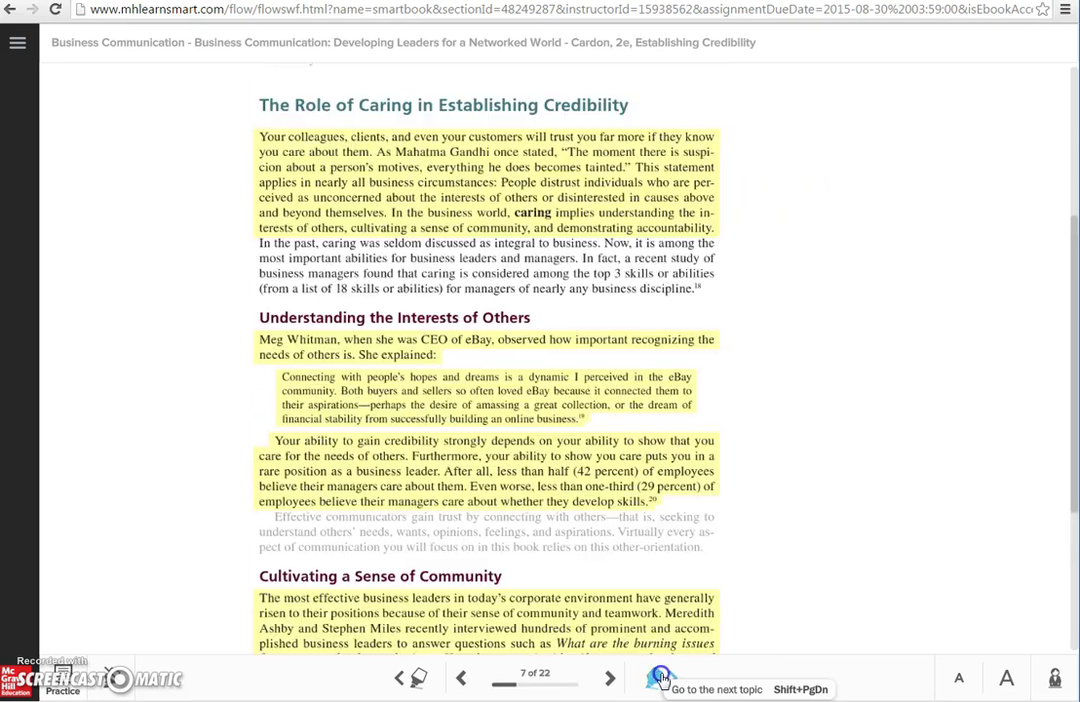
click(660, 678)
click(660, 677)
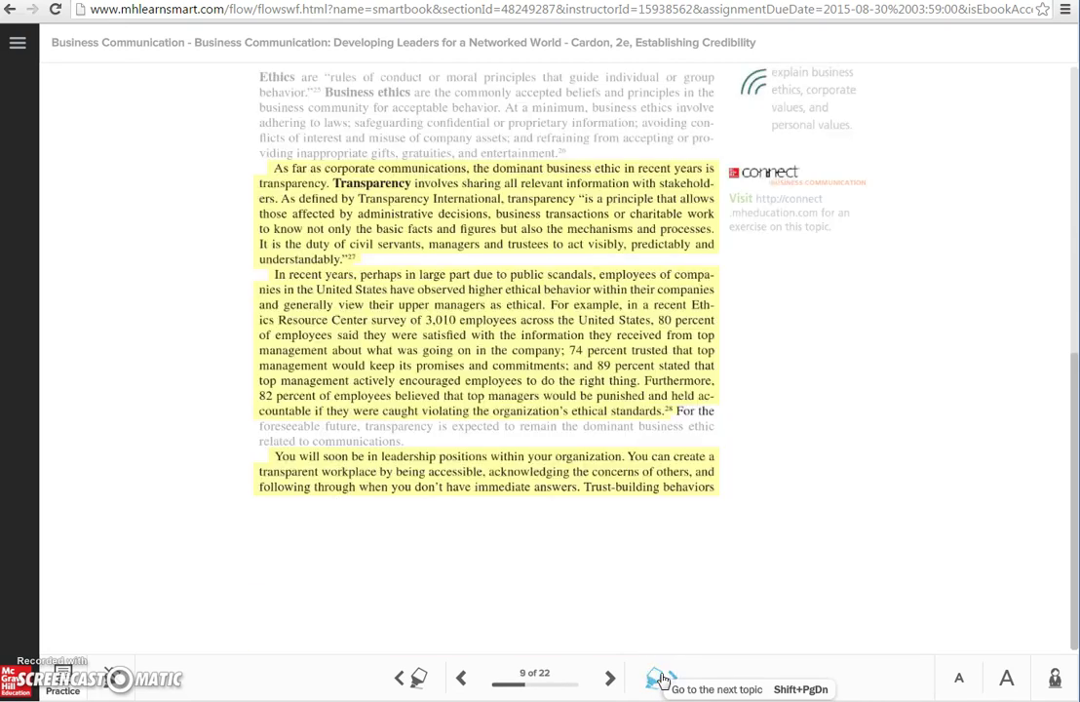
Step: Enlarge the book text two sizes and restore it, turn off highlighting, then return to Practice
click(1009, 679)
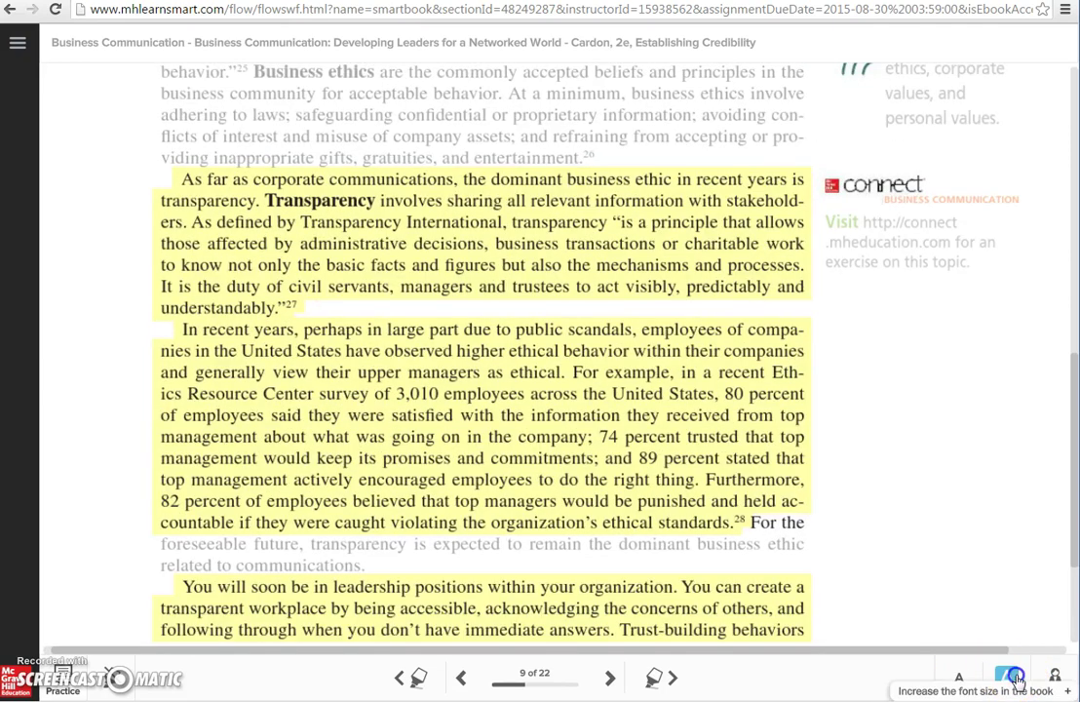
click(1015, 679)
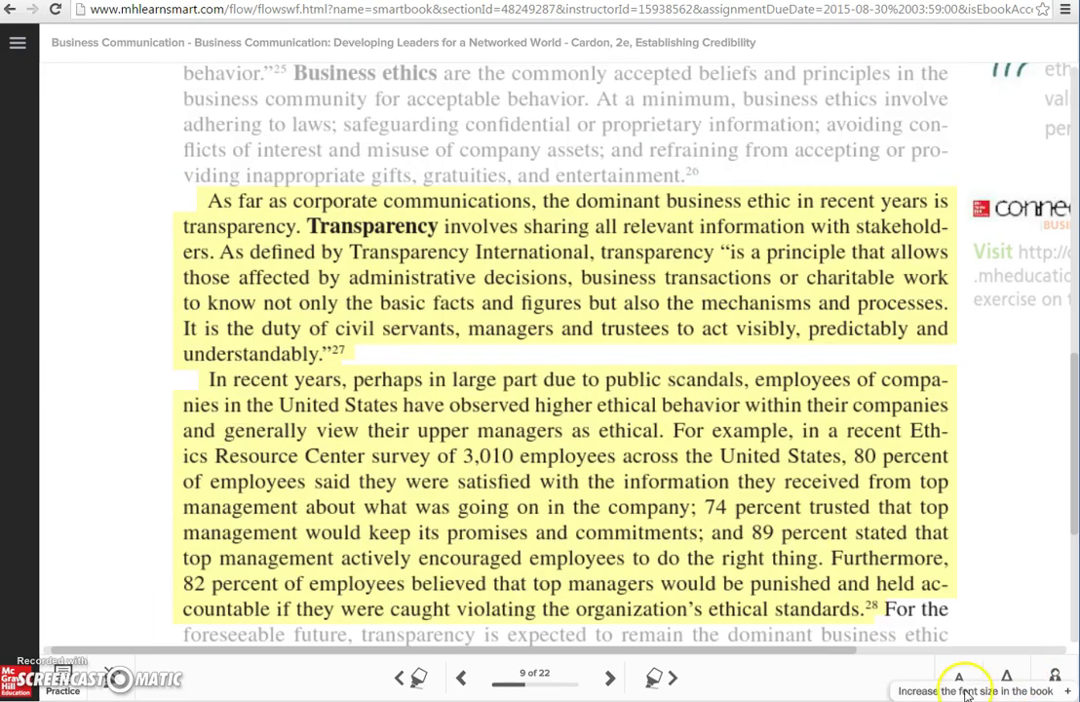
click(960, 679)
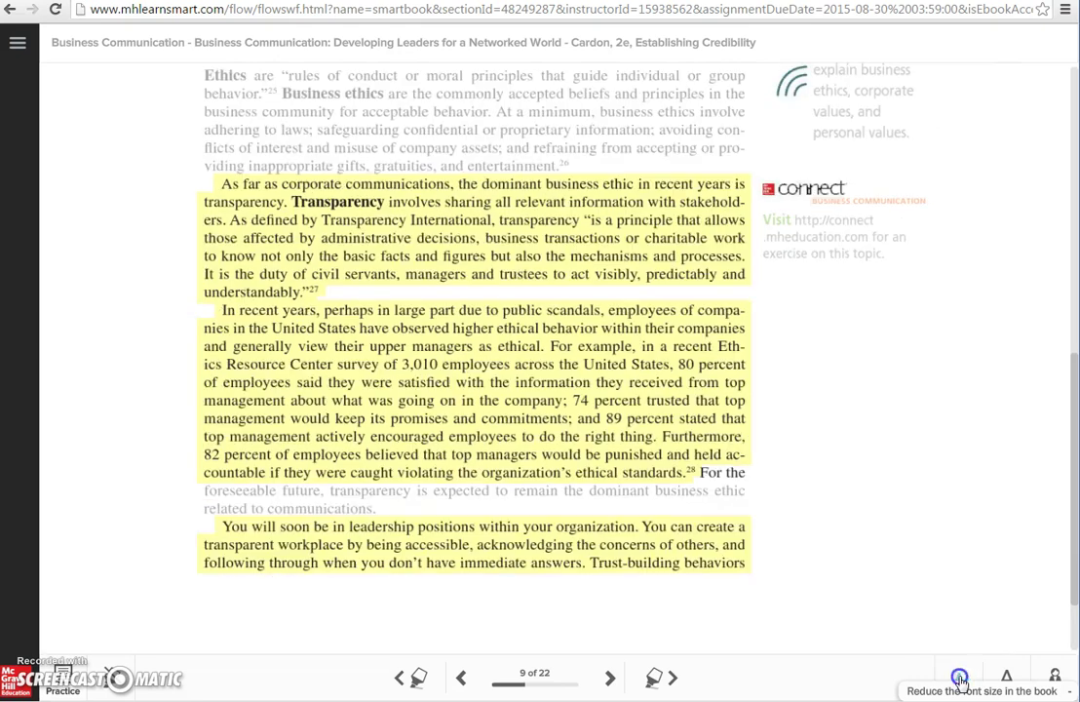
click(959, 679)
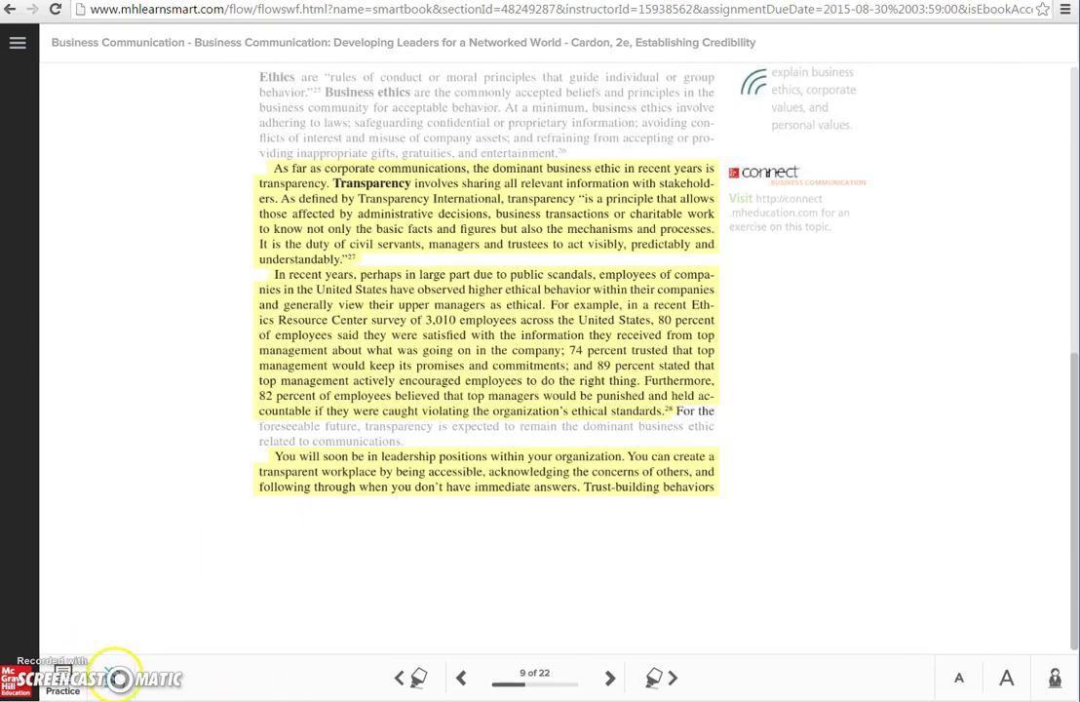
click(117, 679)
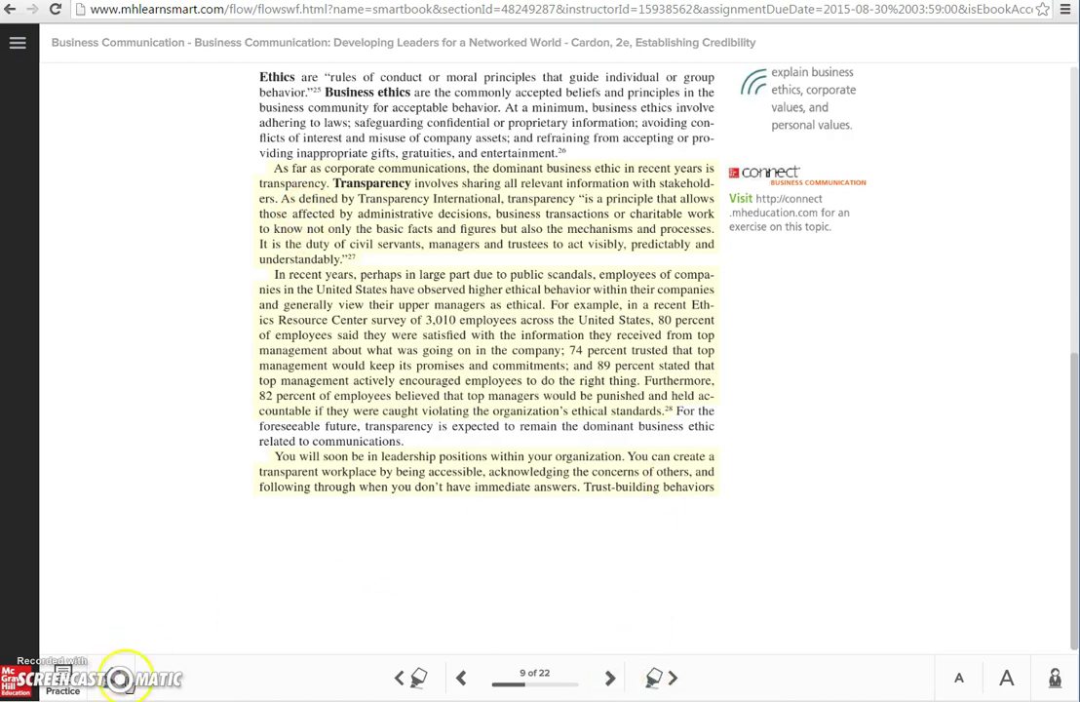
click(83, 688)
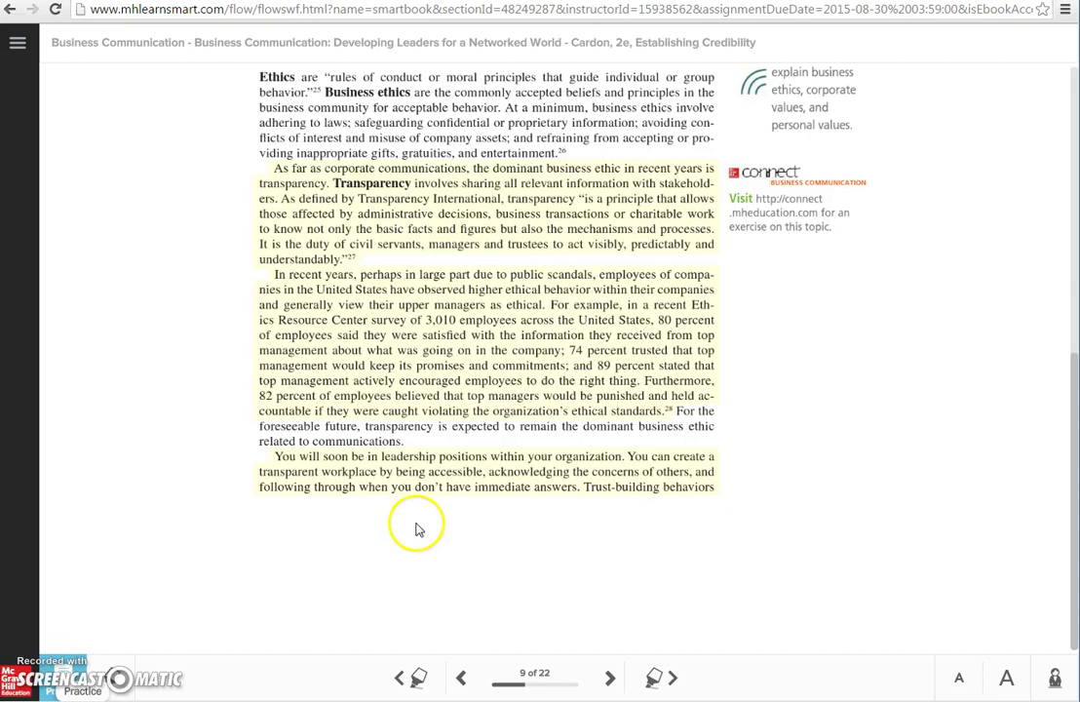
click(14, 52)
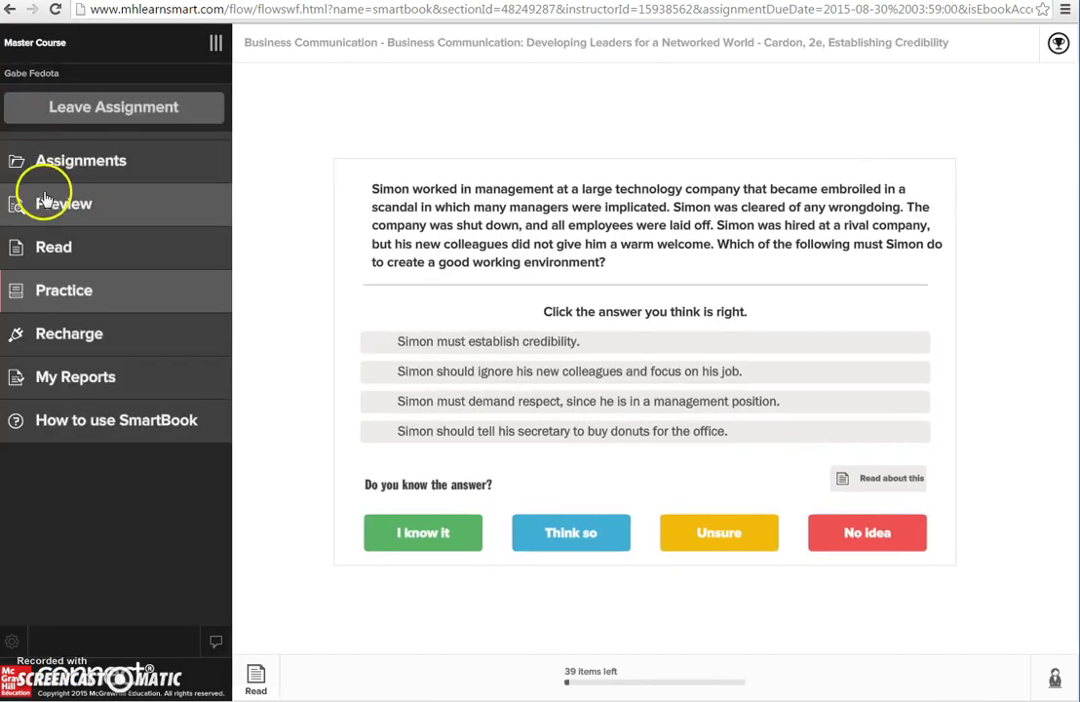
click(87, 343)
click(82, 470)
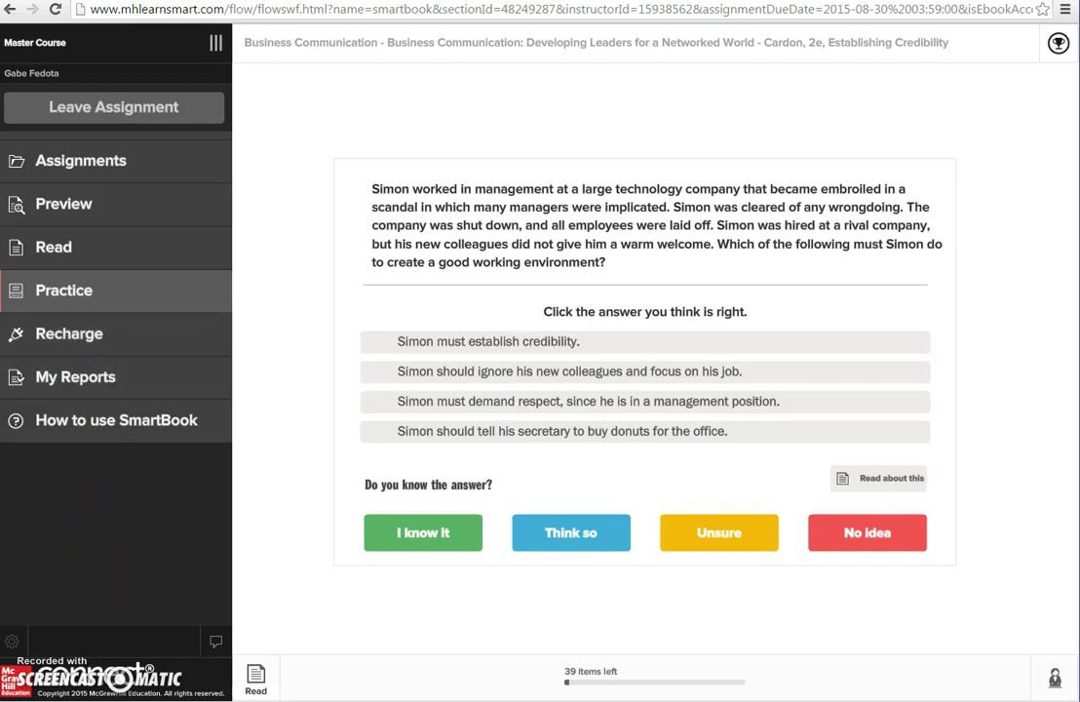
click(214, 44)
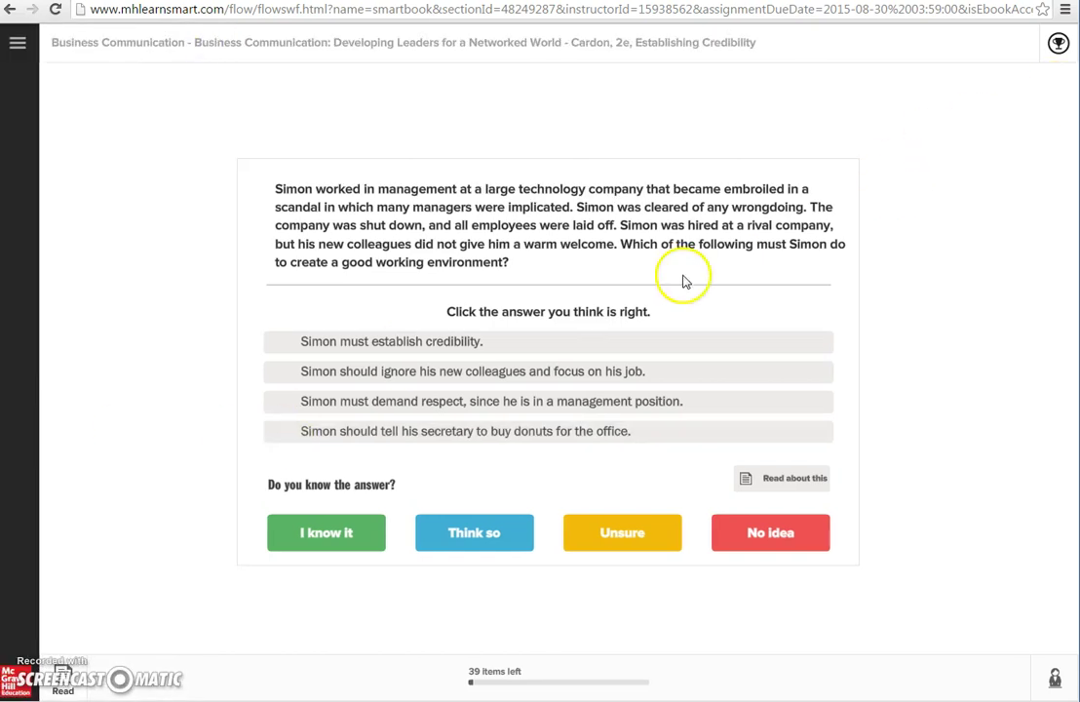